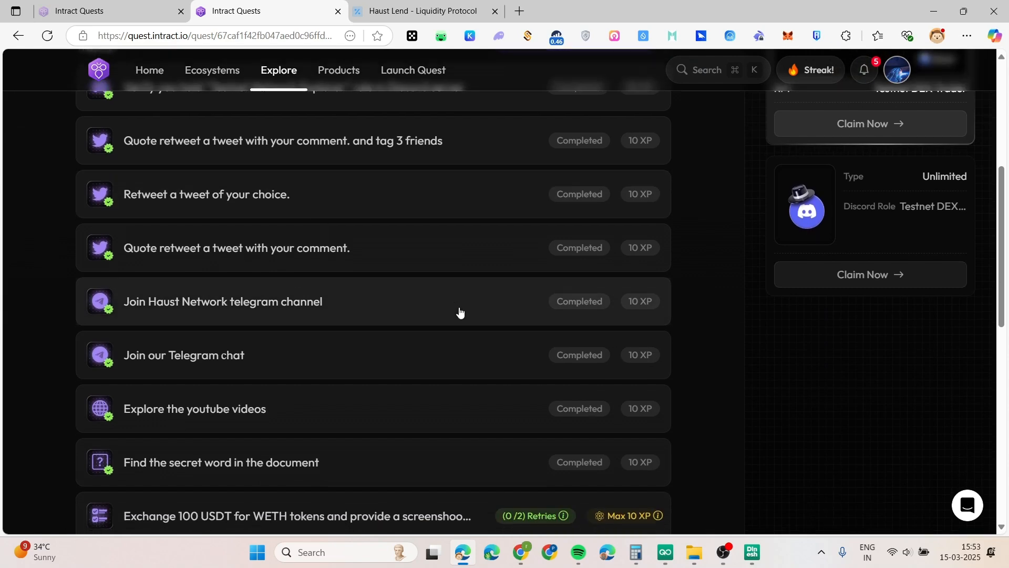
scroll(444, 319, down, 1)
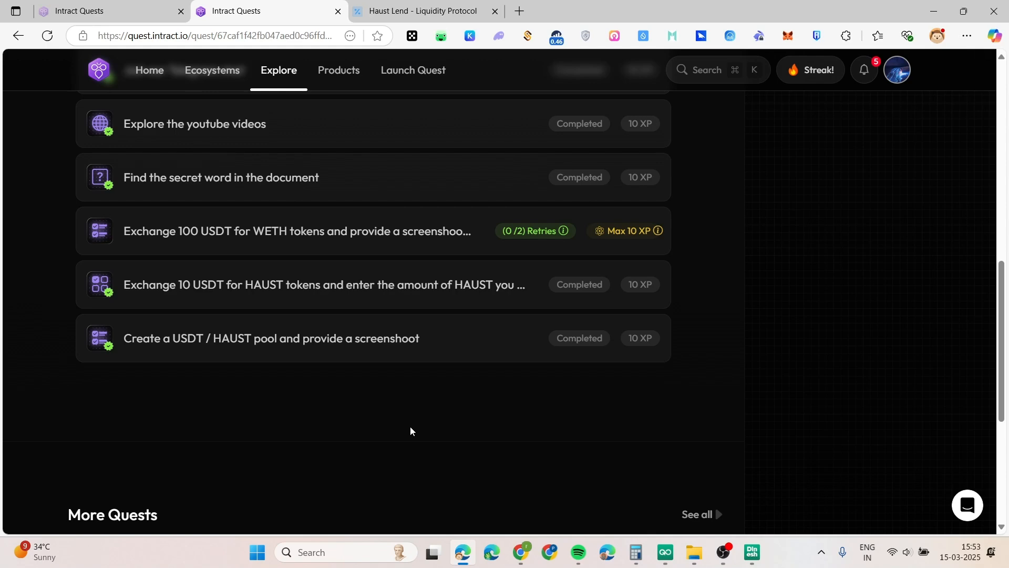
Scroll down to the quest's final tasks, then open a new browser tab
key(ctrl+t)
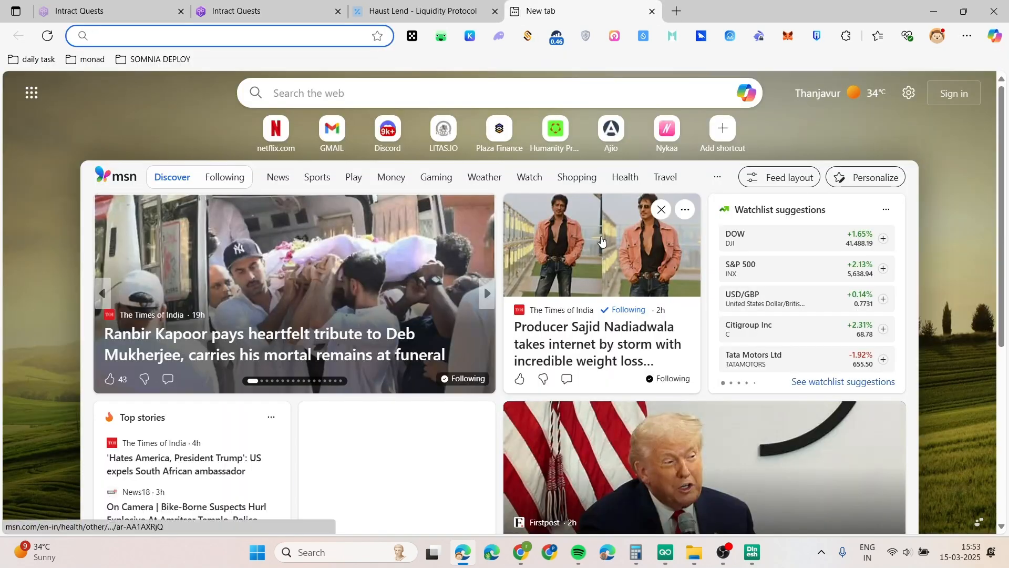
Load the Haust Network Testnet Bridge site from the HAUST address-bar suggestion
text(HAUST)
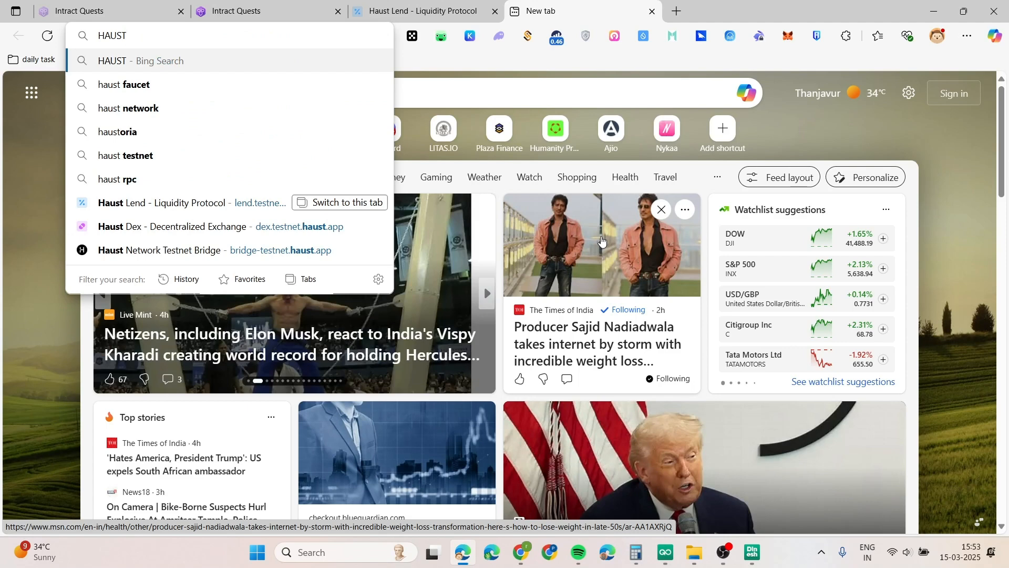
click(263, 250)
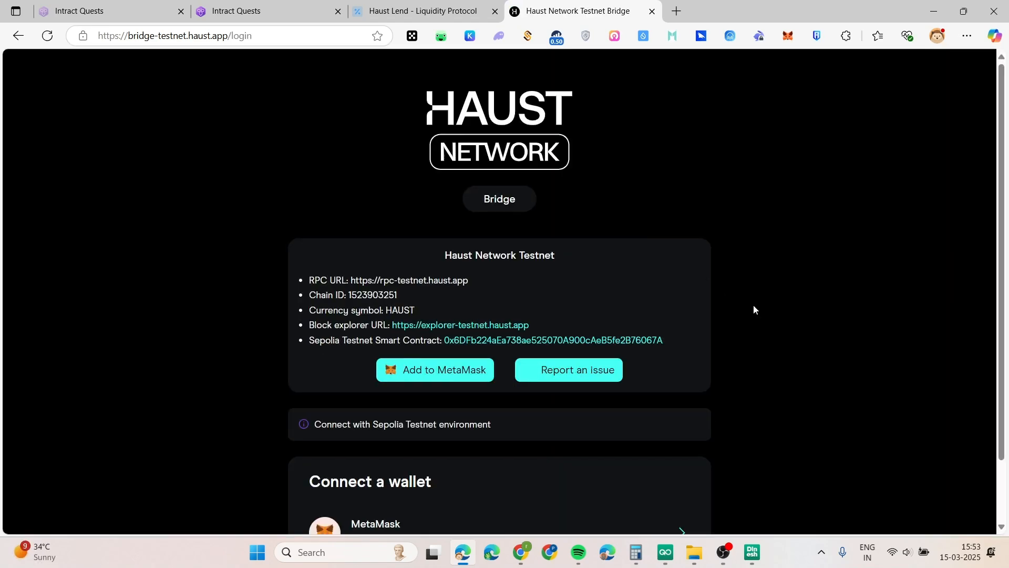
Connect the MetaMask wallet, accept the bridge disclaimer, and unlock it with the wallet password
scroll(810, 411, down, 1)
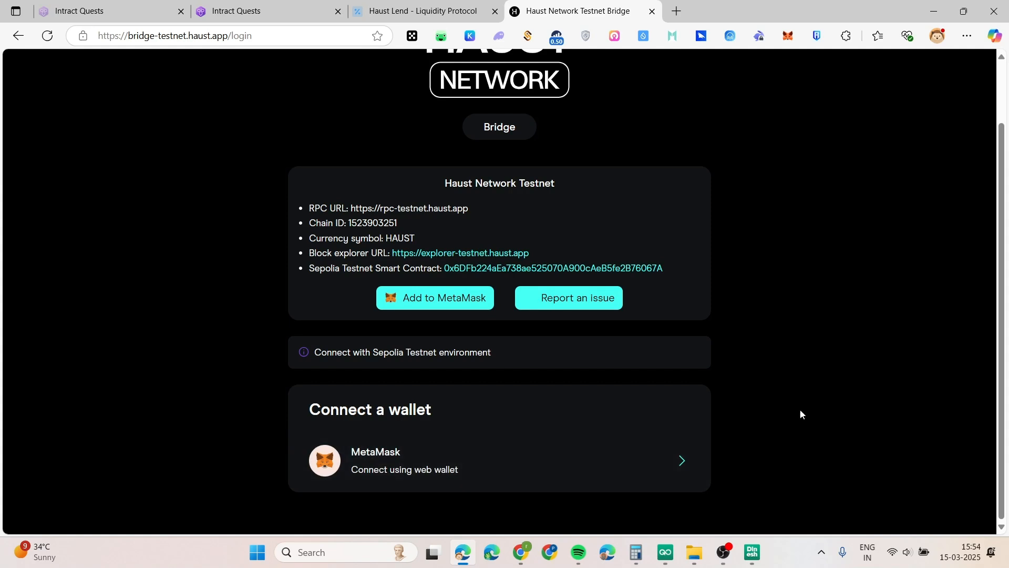
click(575, 460)
click(509, 352)
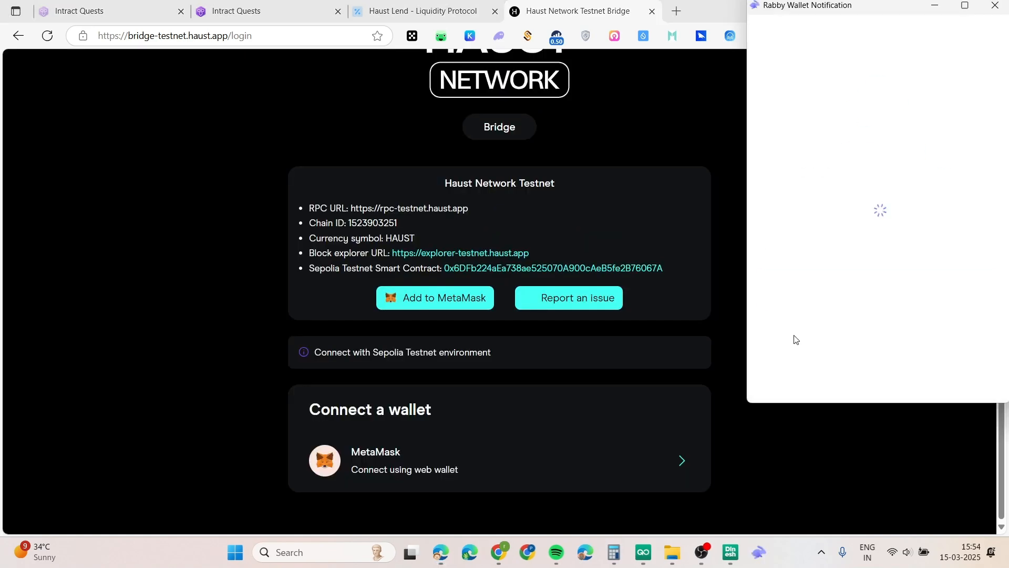
text(a)
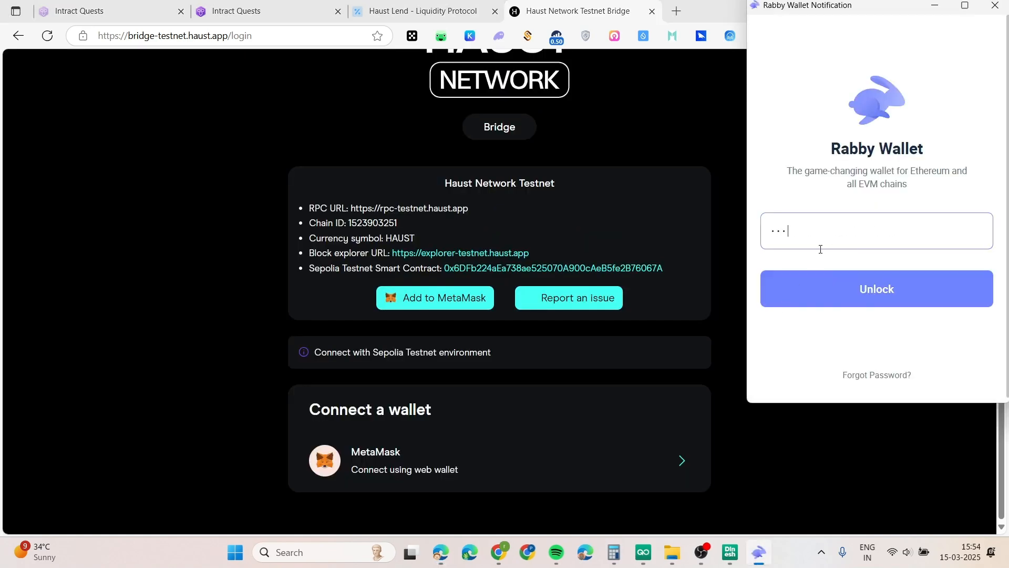
key(Return)
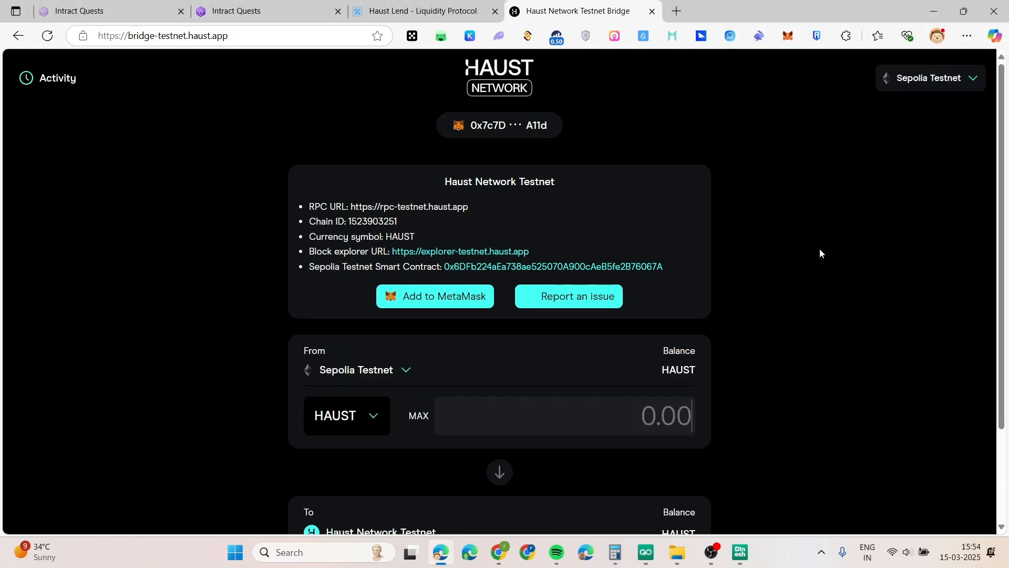
Switch the bridge token to ETH, enter 0.1 as the amount, and continue to confirmation
scroll(819, 248, down, 1)
scroll(813, 301, down, 1)
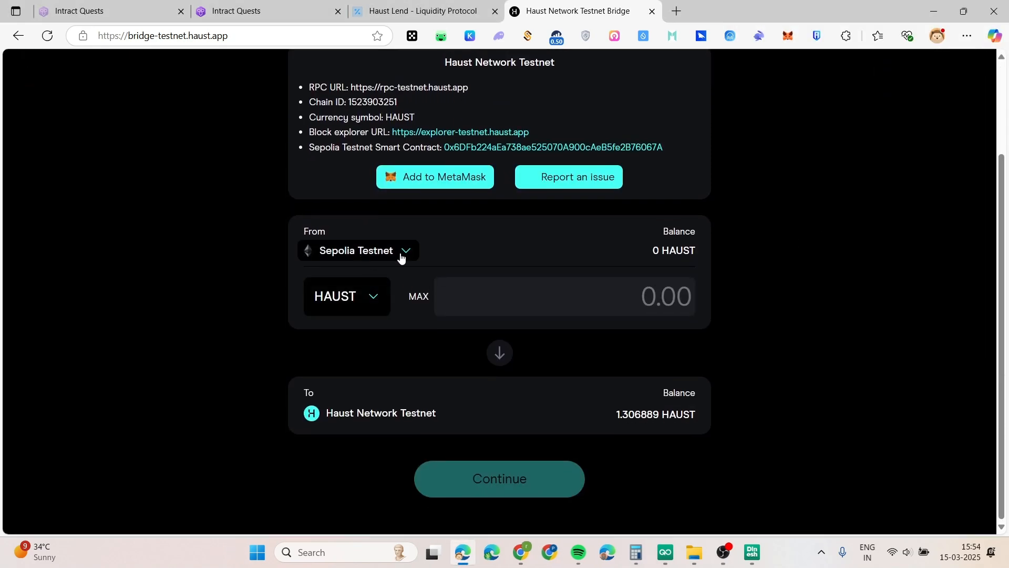
click(375, 298)
click(385, 272)
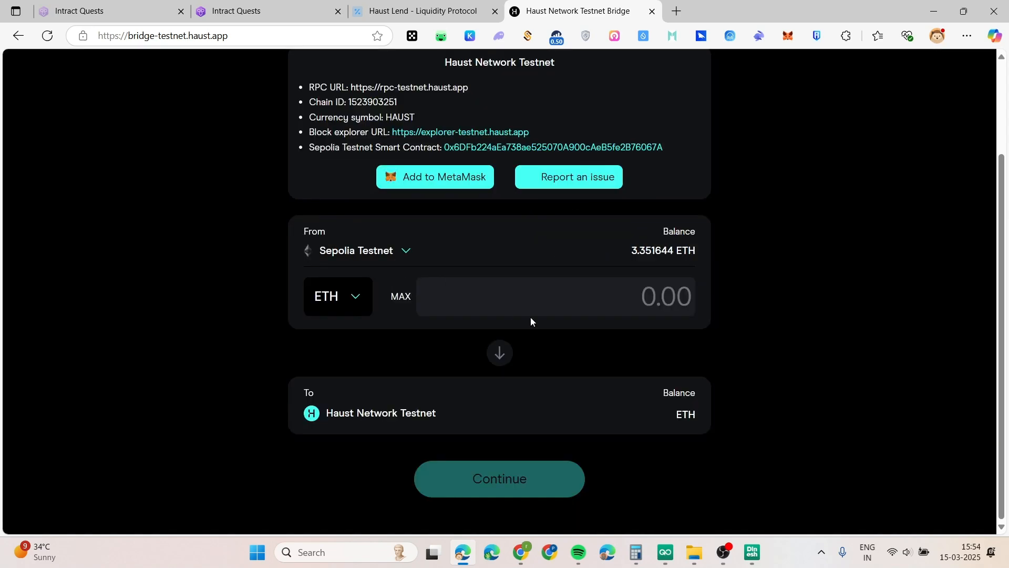
click(616, 303)
text(0.)
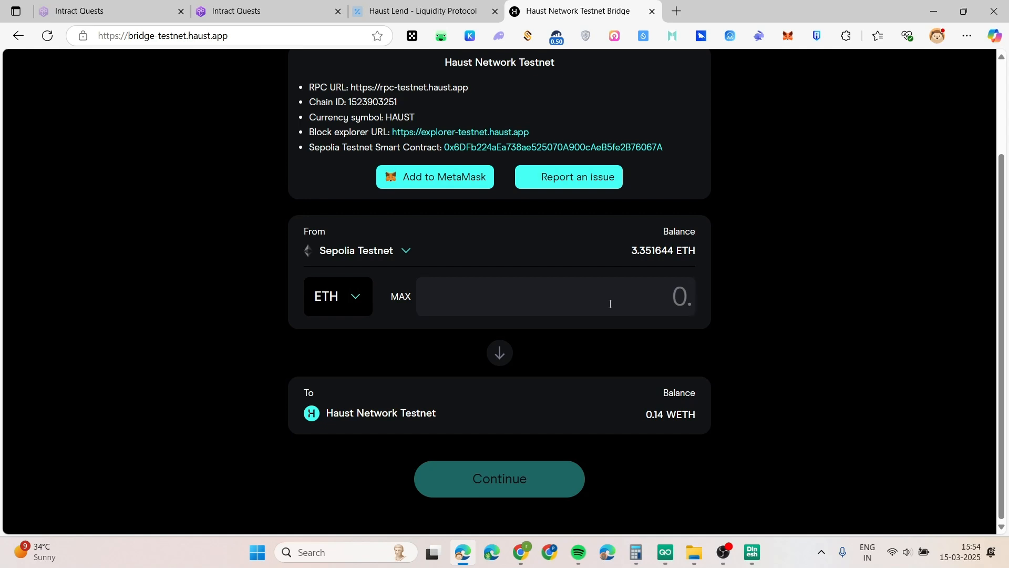
text(1)
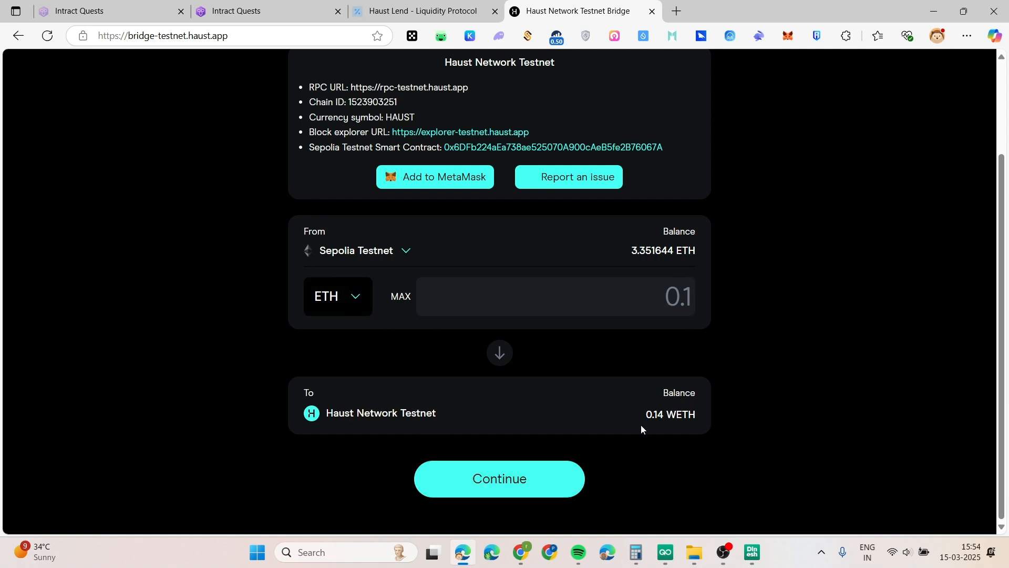
drag(646, 414, 664, 415)
click(508, 488)
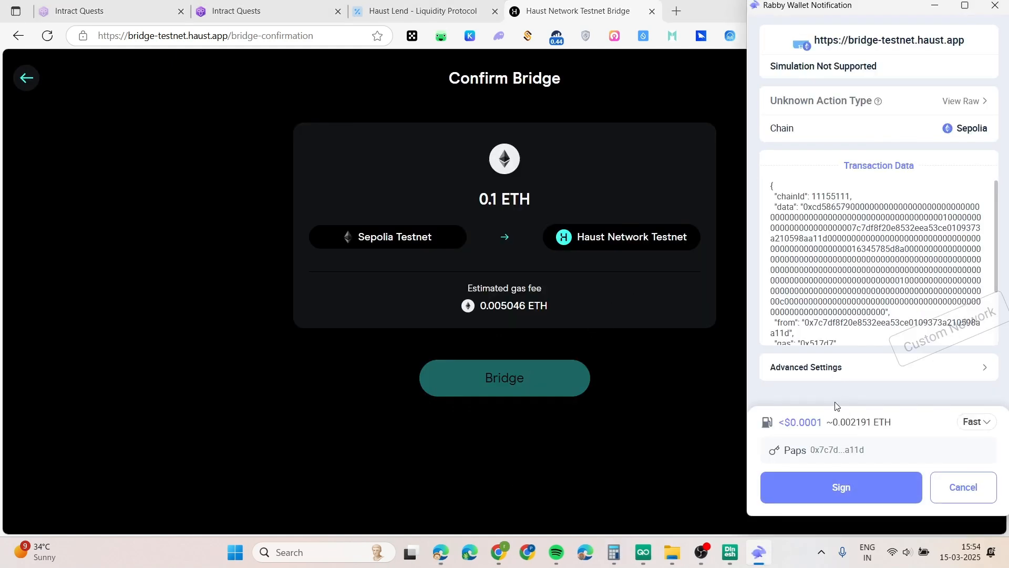
Sign and confirm the 0.1 ETH bridge, then check it under the Pending and All activity filters
click(841, 490)
click(828, 490)
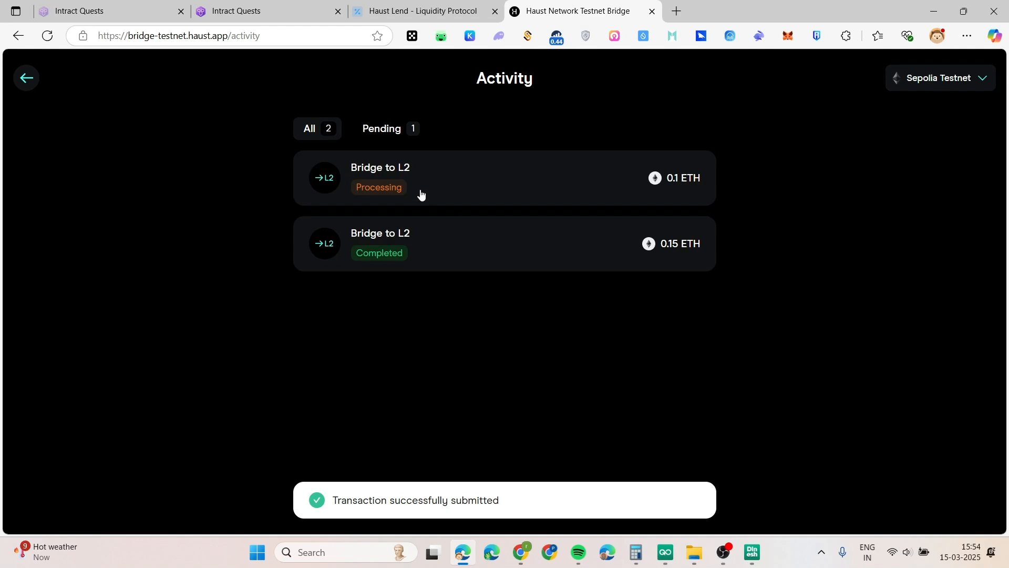
click(388, 130)
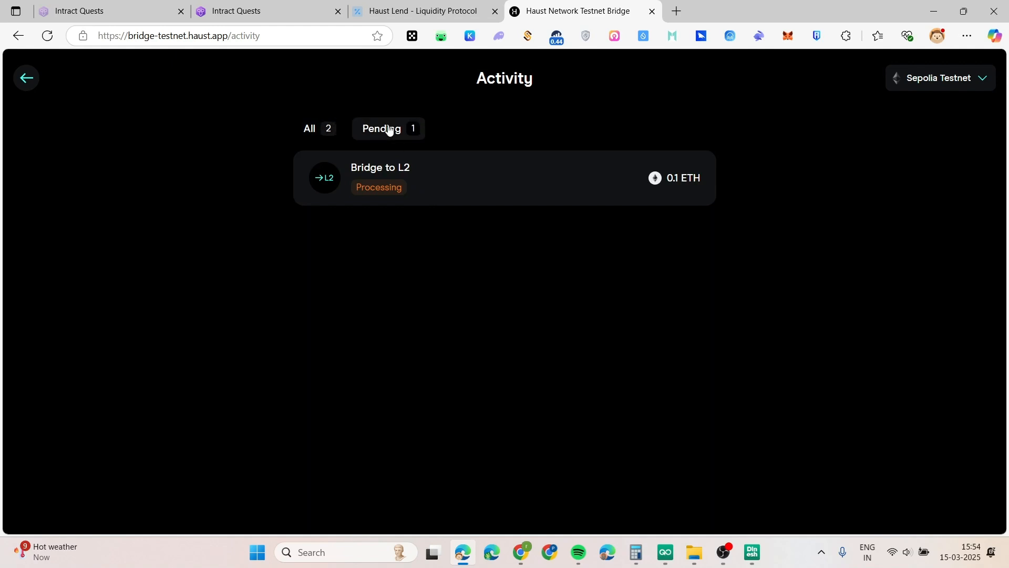
click(321, 131)
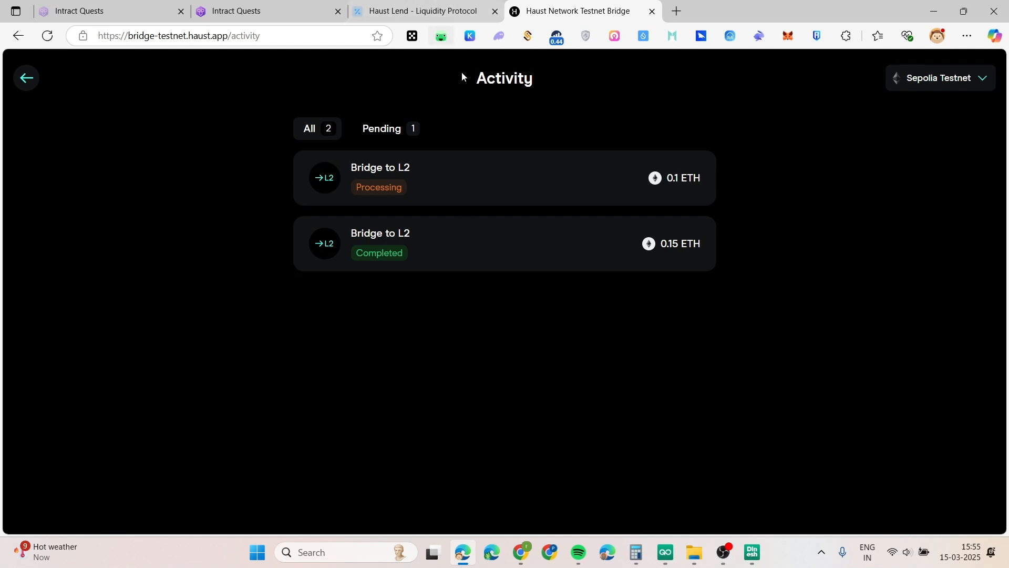
Read the 100 USDT-for-WETH exchange task's wording on Intract, then return to the Haust Lend tab
click(421, 14)
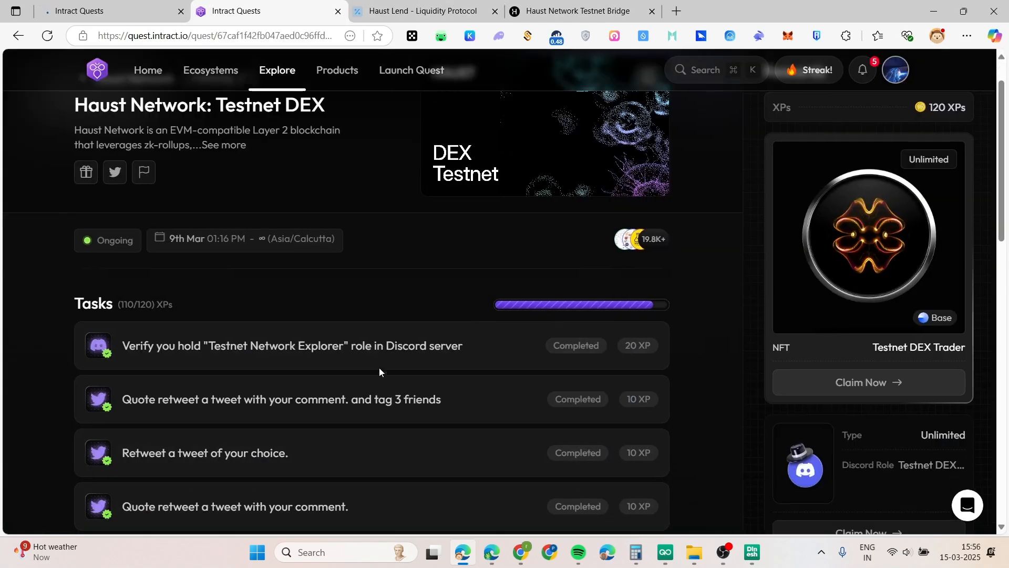
scroll(380, 368, down, 10)
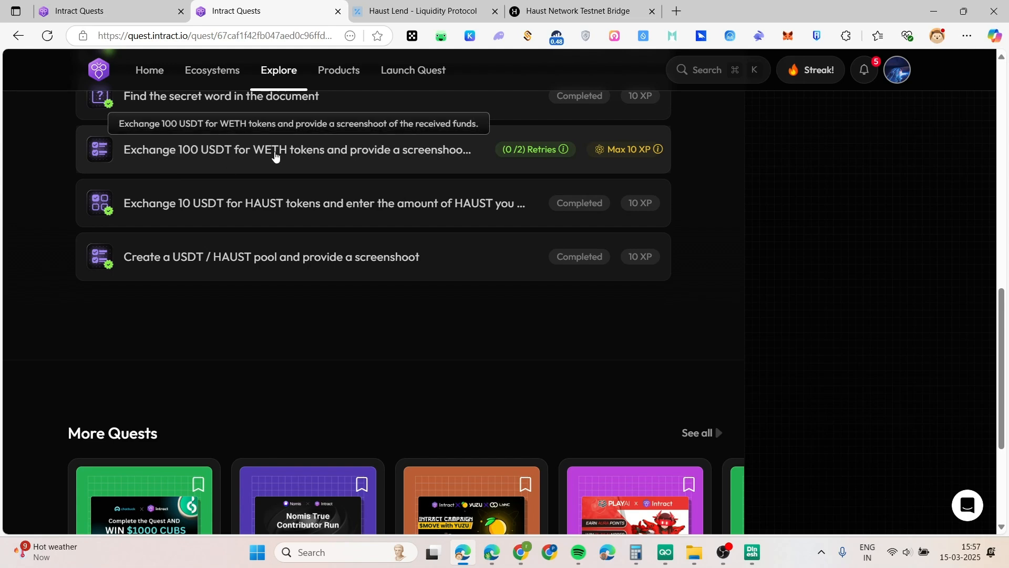
scroll(275, 156, up, 2)
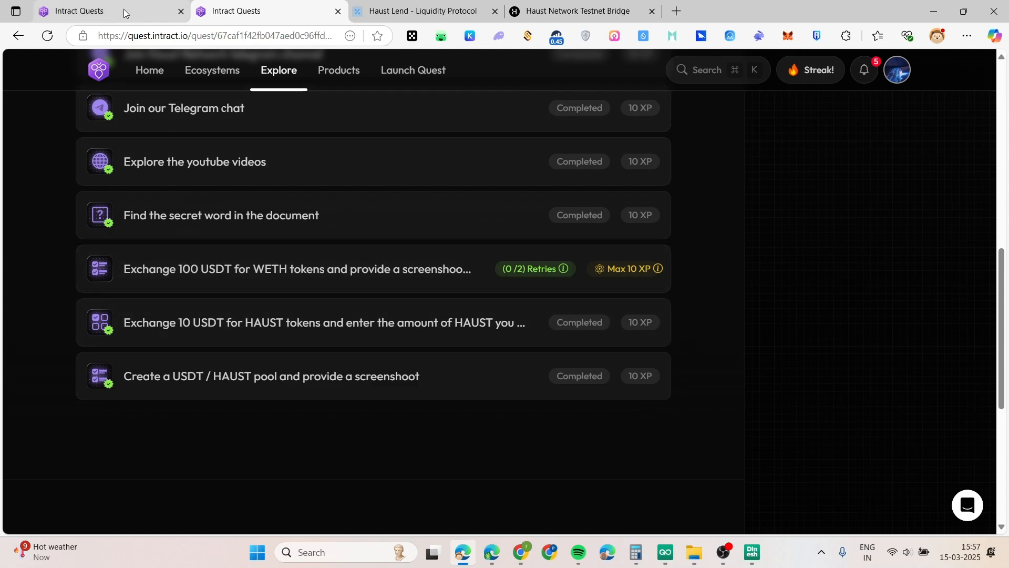
click(386, 9)
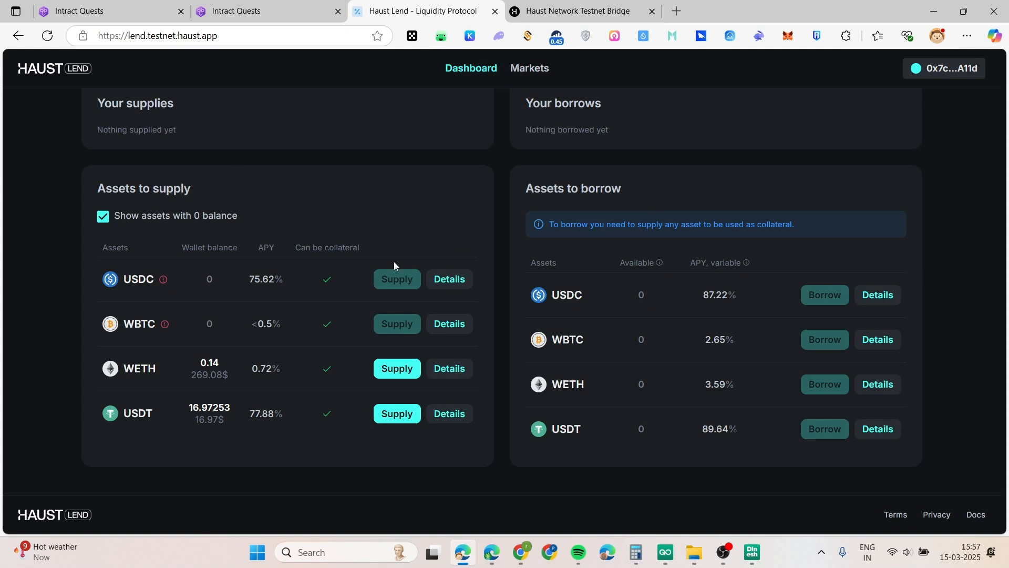
Check the 0.14 WETH wallet balance and open the Supply dialog for WETH
scroll(387, 189, up, 2)
scroll(473, 262, down, 2)
drag(198, 363, 223, 365)
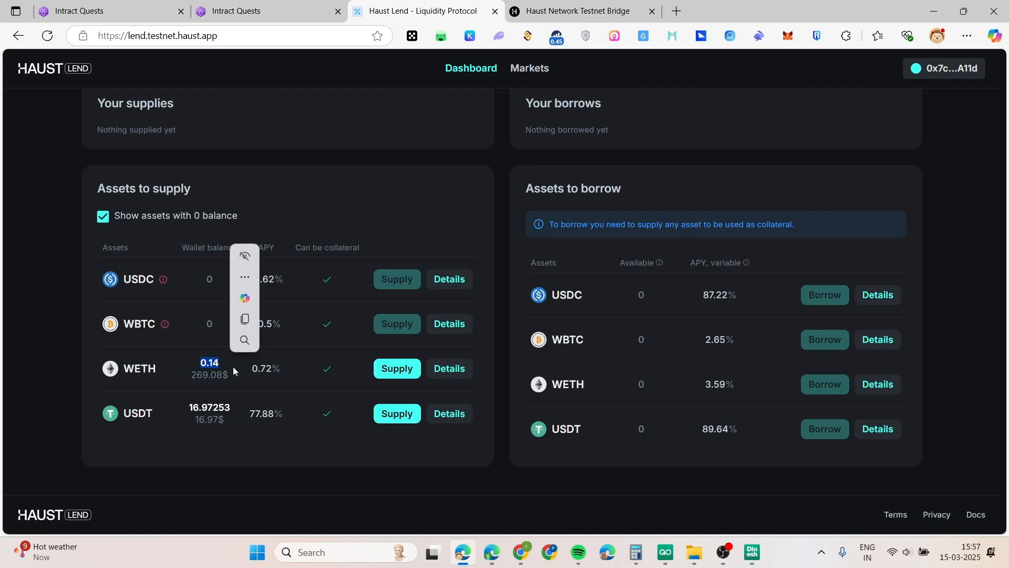
click(18, 408)
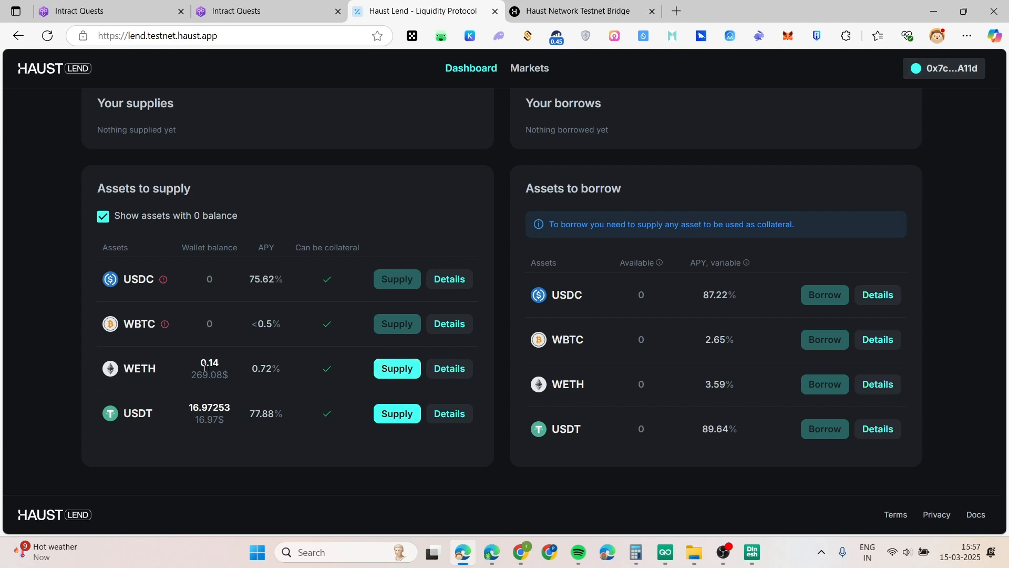
click(389, 374)
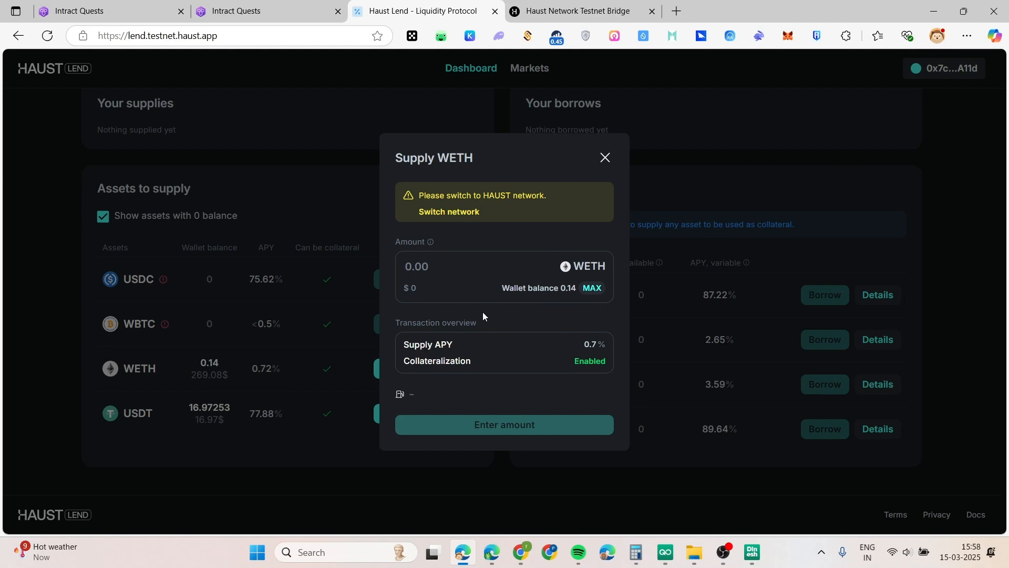
Fill in the full 0.14 WETH balance and switch the wallet to Haust Network Testnet
click(458, 264)
click(591, 290)
click(788, 35)
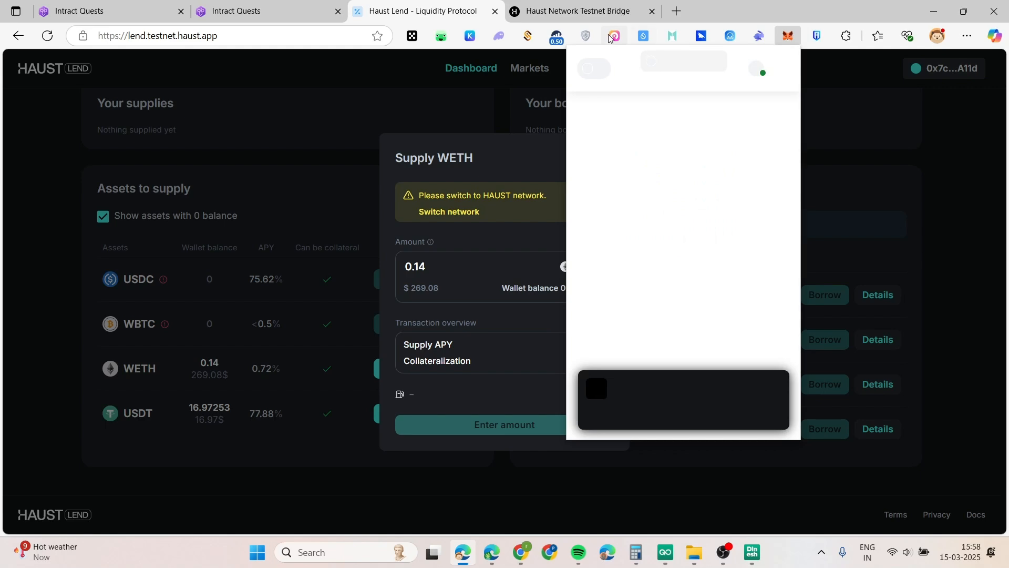
click(597, 71)
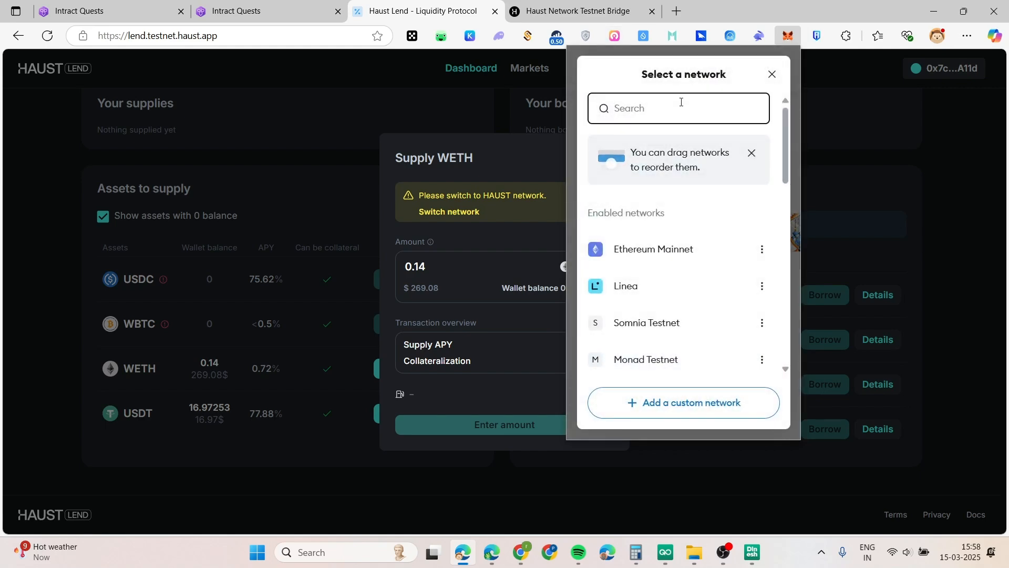
text(haus)
click(689, 195)
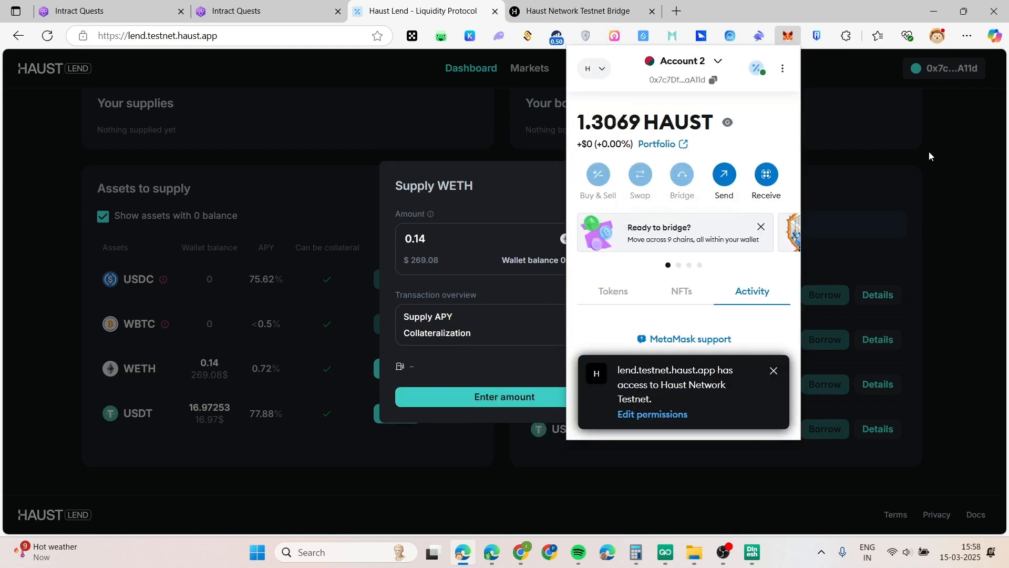
click(929, 151)
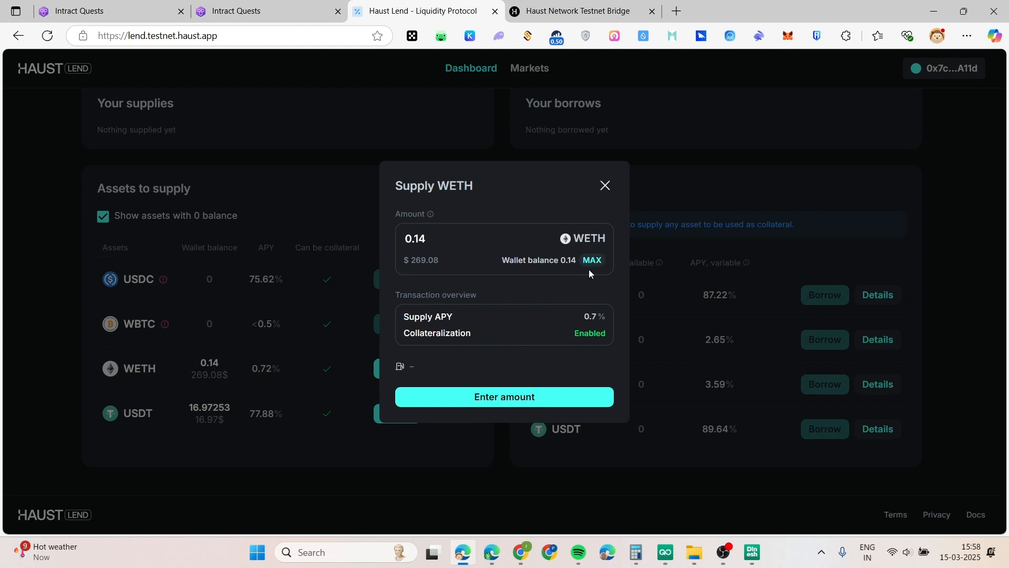
Submit the 0.14 WETH supply and request the spending approval
click(479, 400)
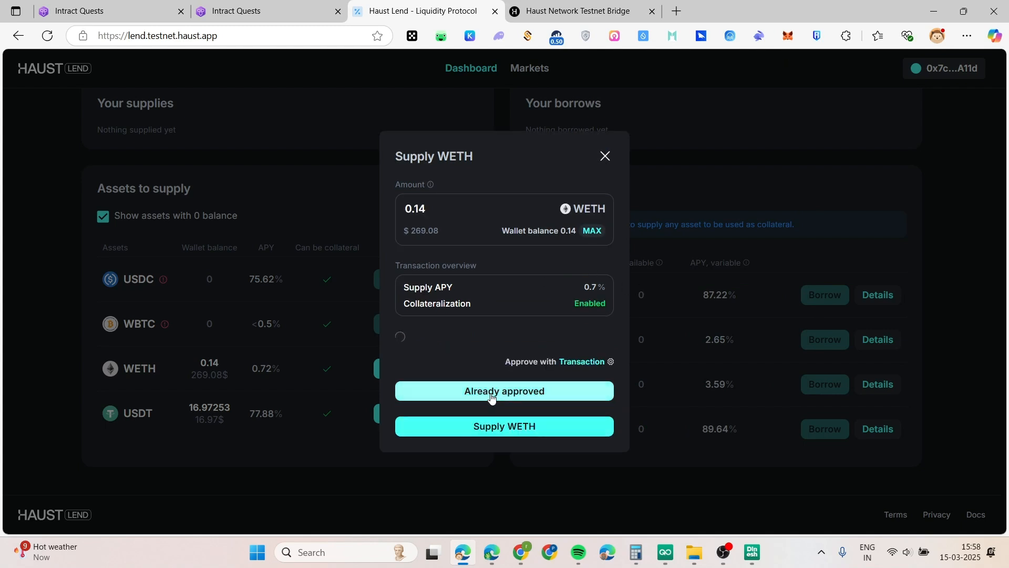
click(495, 430)
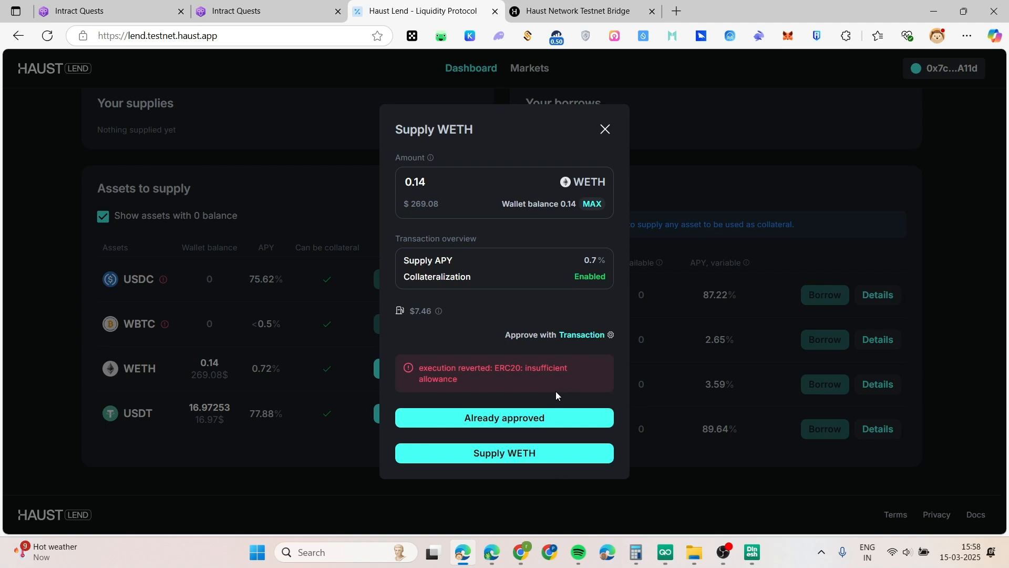
click(531, 418)
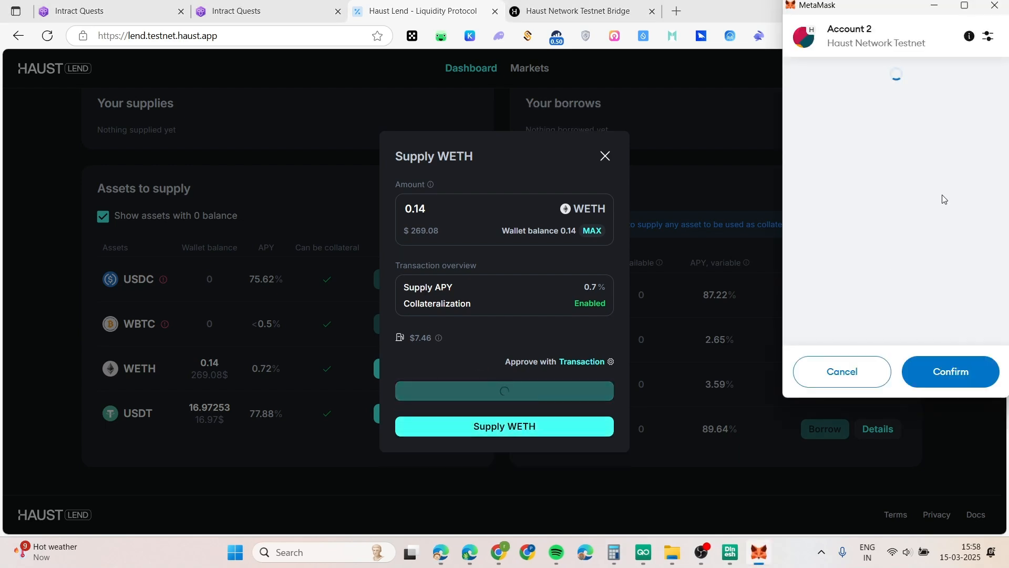
Confirm the WETH spending approval with the gas price lowered to 115
scroll(904, 273, down, 5)
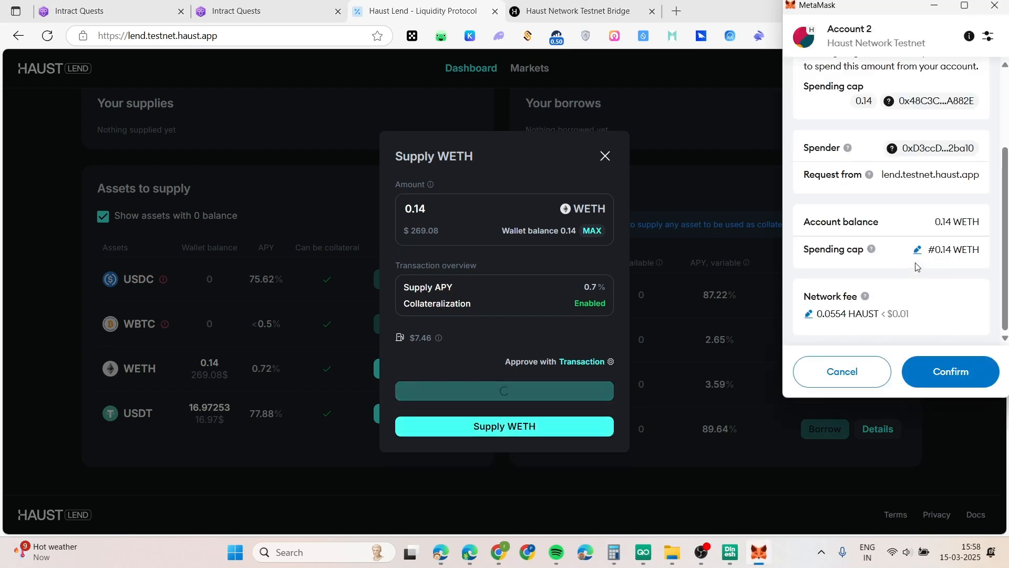
click(808, 313)
double_click(836, 180)
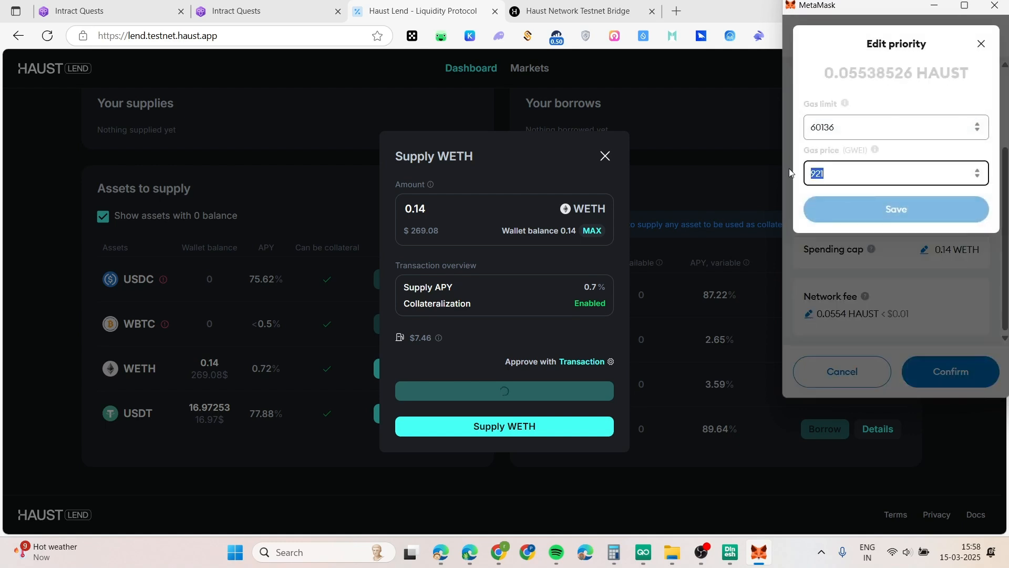
text(115)
click(884, 210)
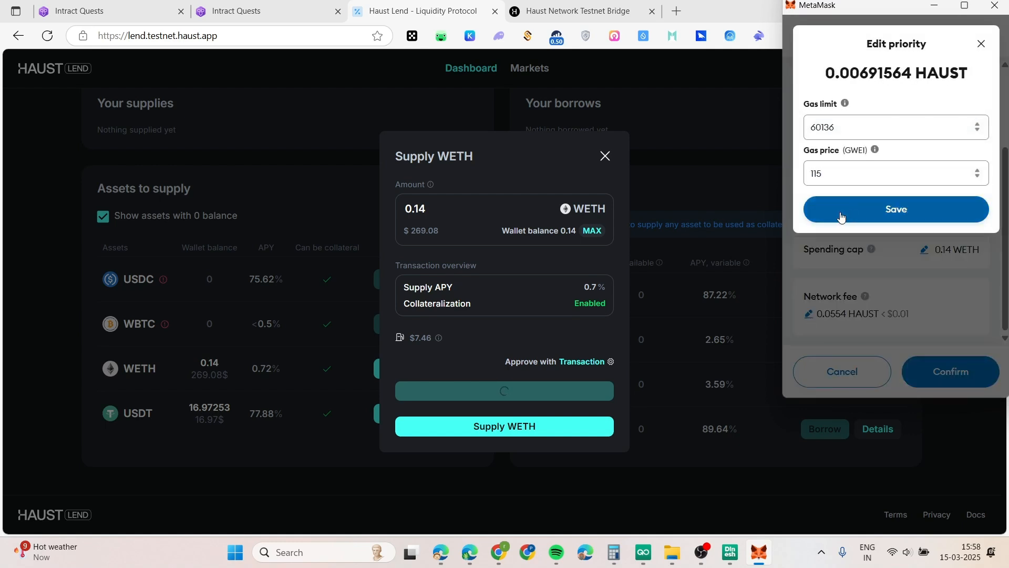
click(952, 373)
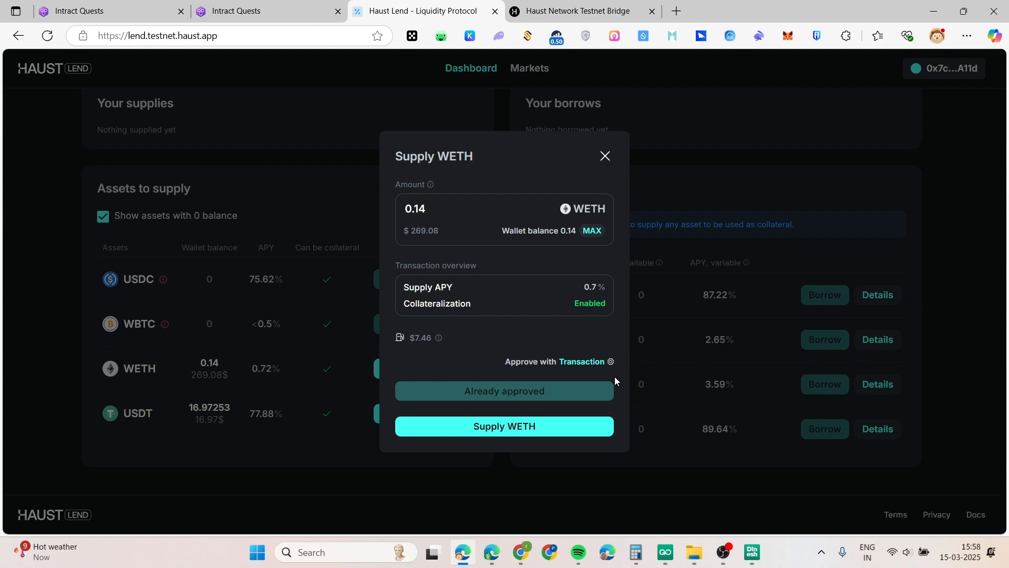
Confirm the 0.14 WETH supply transaction, again with gas price 115
click(507, 431)
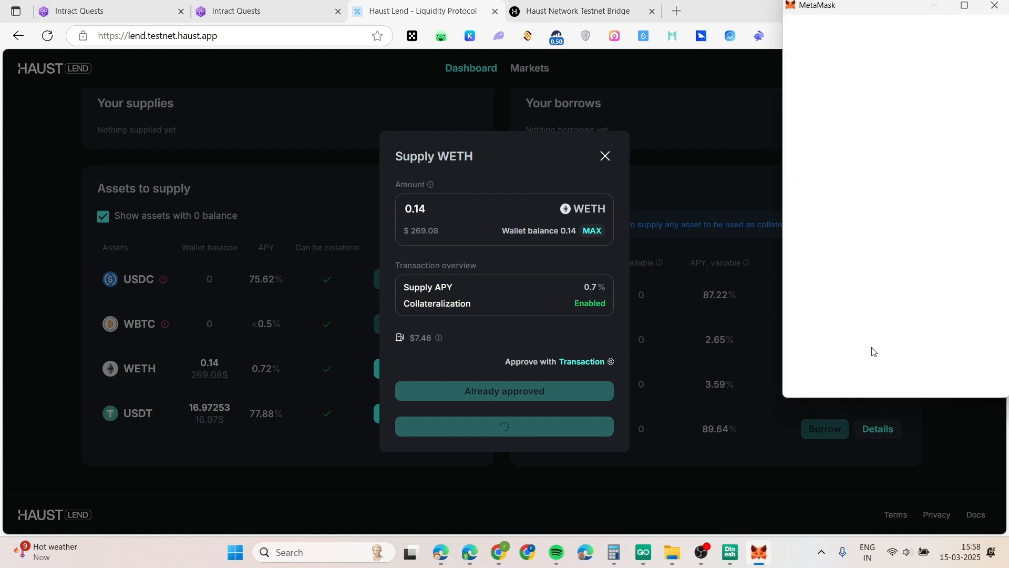
click(885, 187)
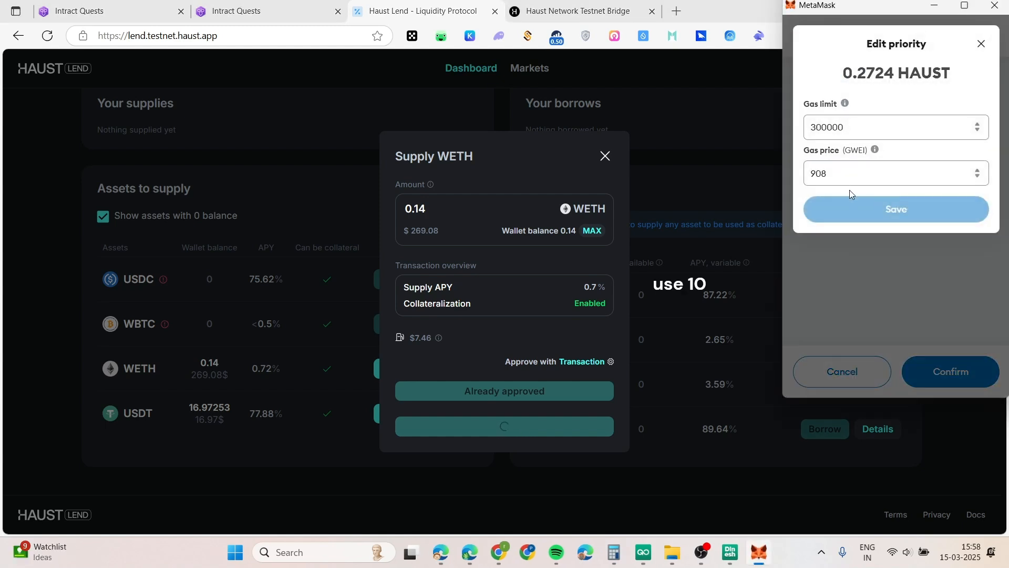
drag(842, 174, 790, 168)
text(115)
click(896, 209)
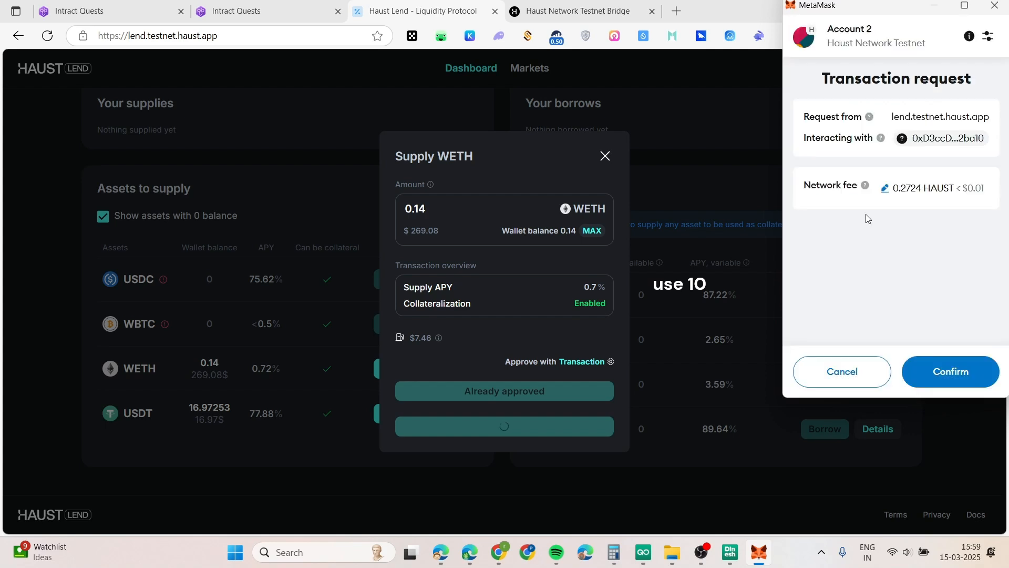
click(939, 377)
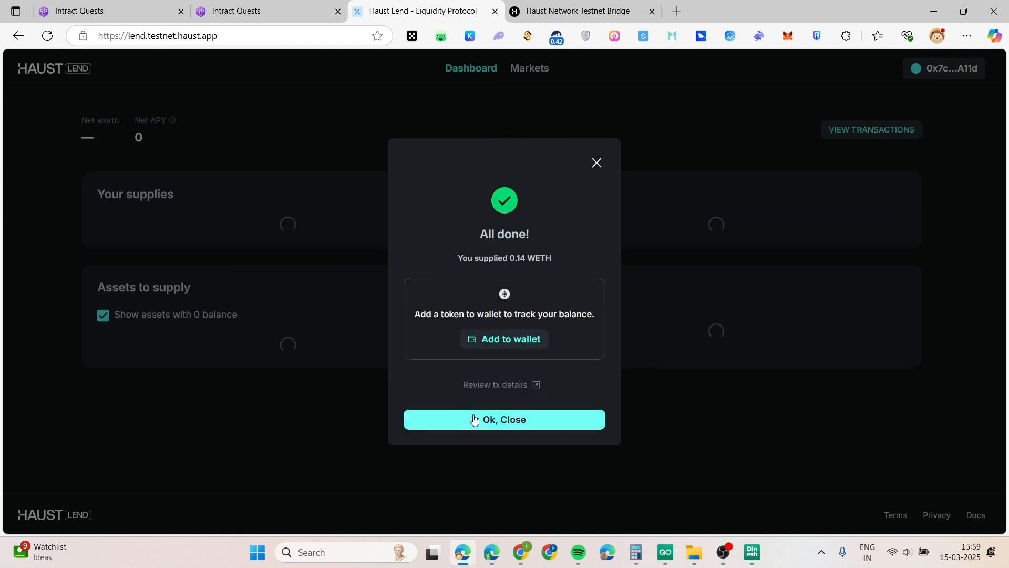
Dismiss the success message and review the 95.77695 USDT borrow and 269.74023$ WETH supply
click(486, 418)
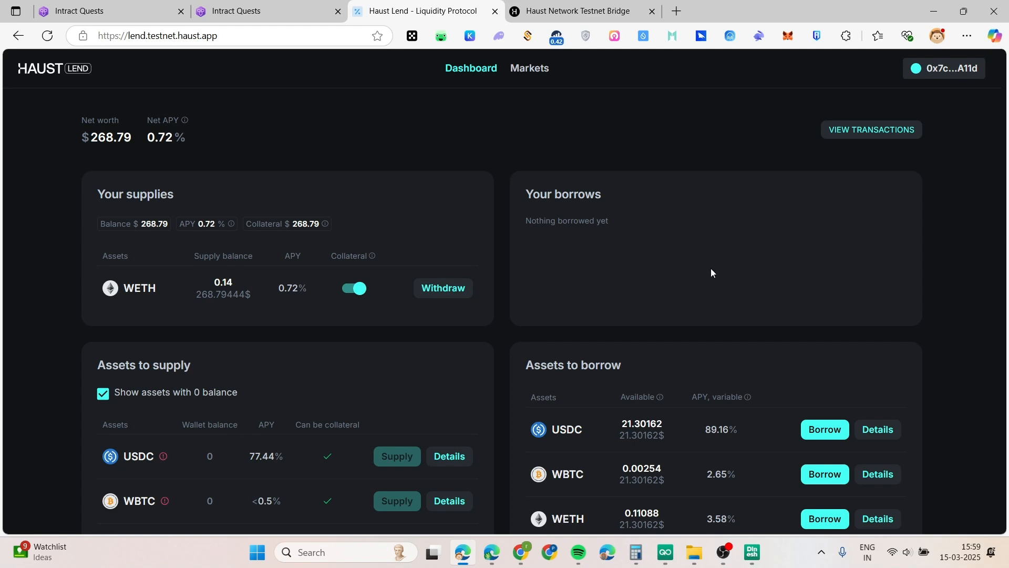
scroll(711, 272, down, 1)
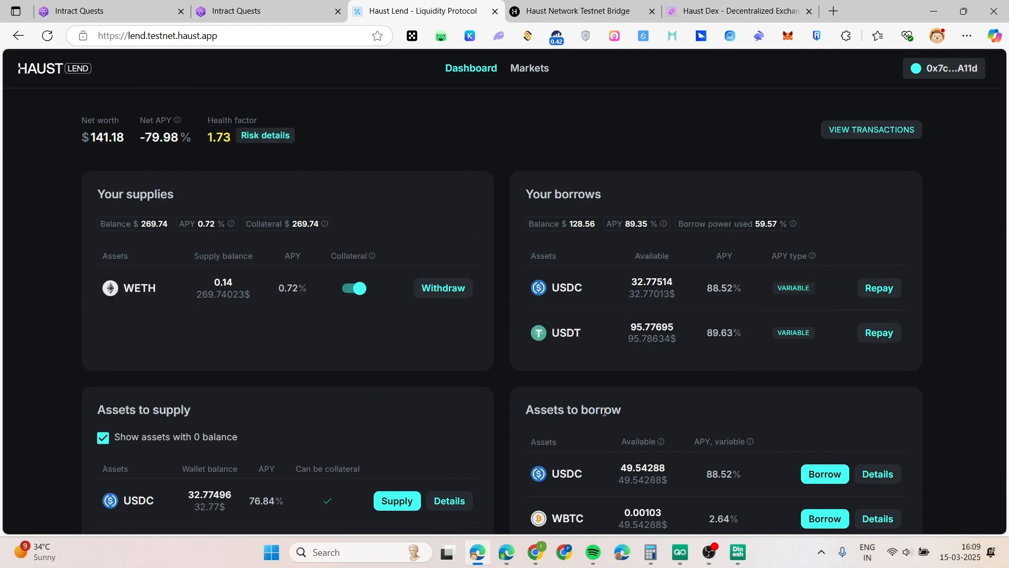
scroll(605, 412, down, 4)
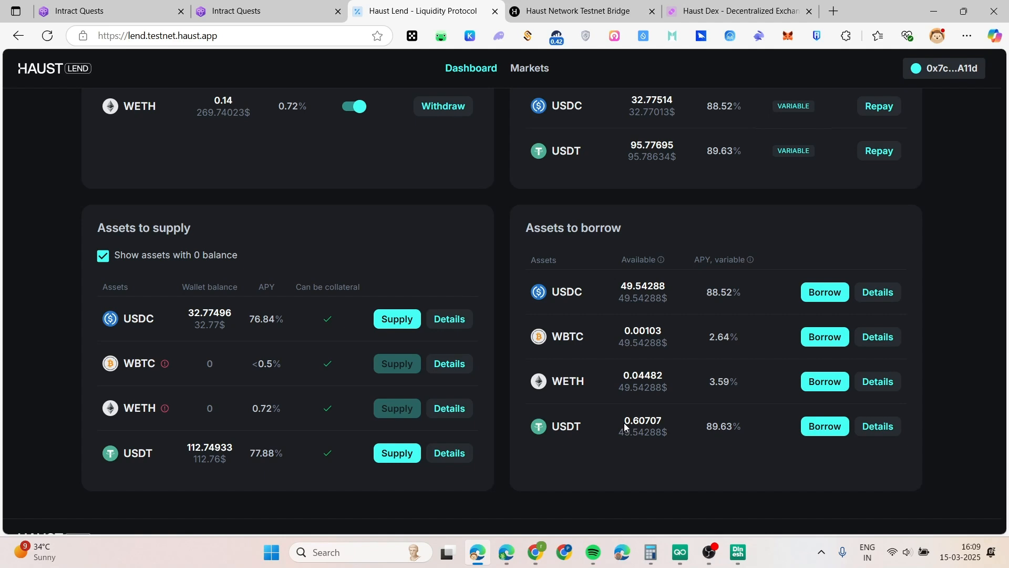
drag(622, 142, 677, 148)
click(660, 167)
drag(239, 112, 194, 135)
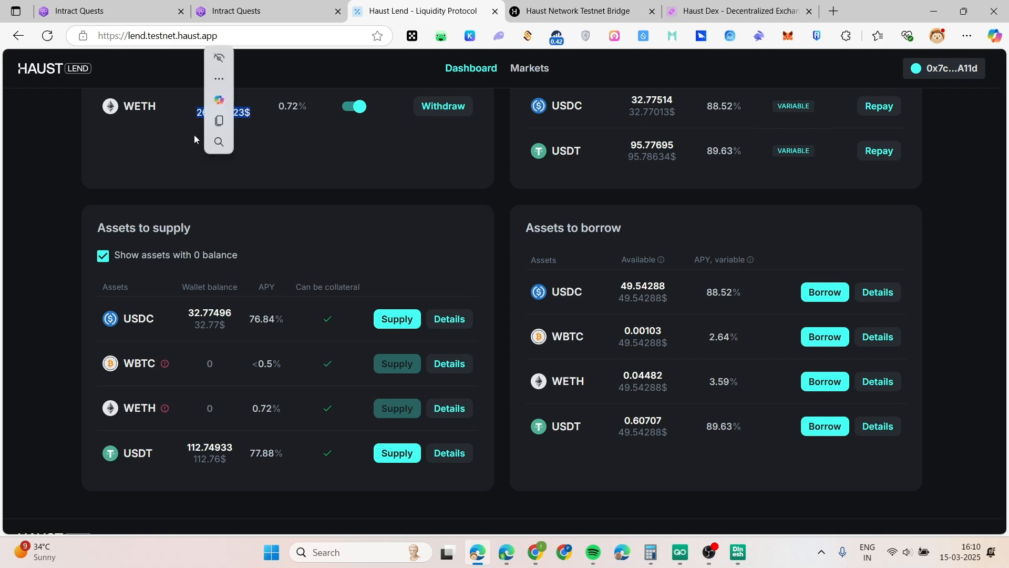
click(197, 105)
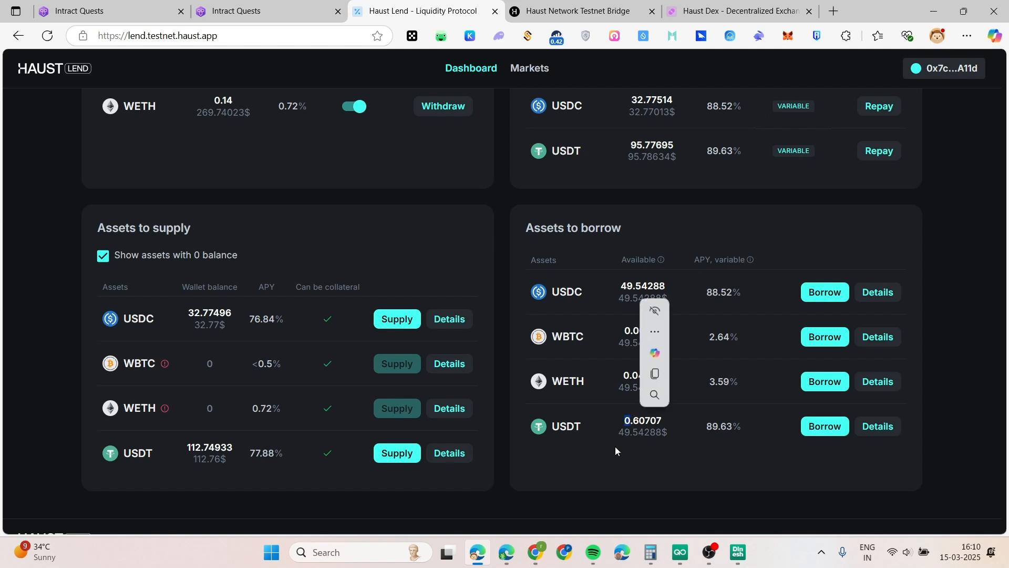
Review the USDT and USDC amounts available to borrow, then move to Haust Dex
drag(622, 420, 651, 421)
drag(610, 287, 661, 289)
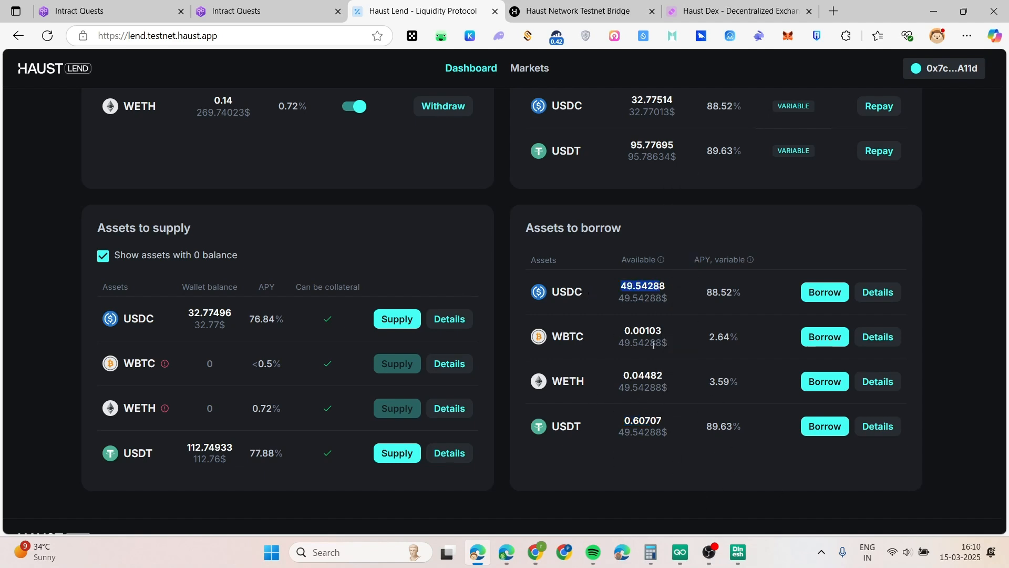
click(857, 223)
drag(640, 282, 658, 285)
click(680, 230)
drag(588, 289, 585, 363)
click(601, 435)
click(716, 10)
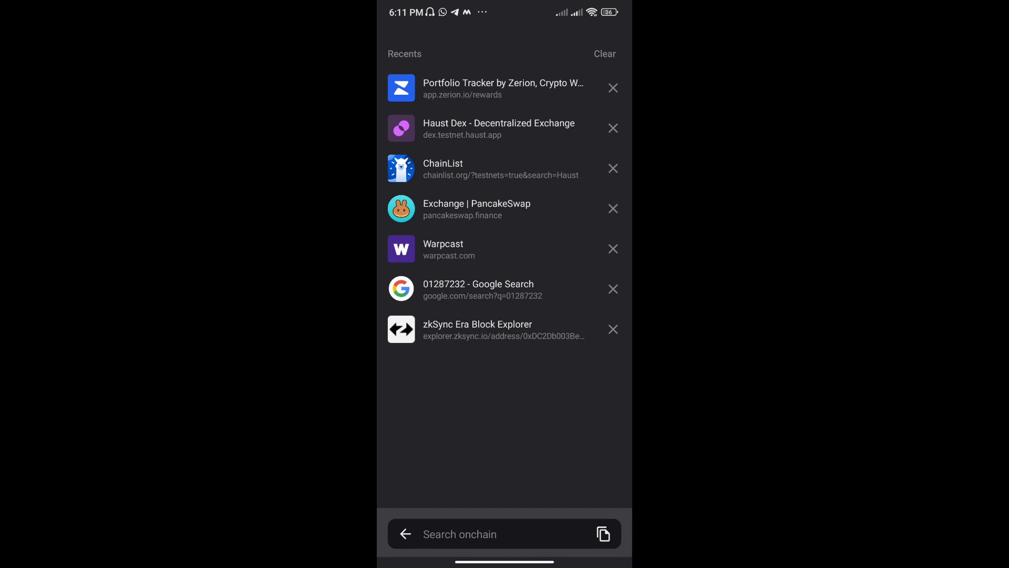
click(494, 534)
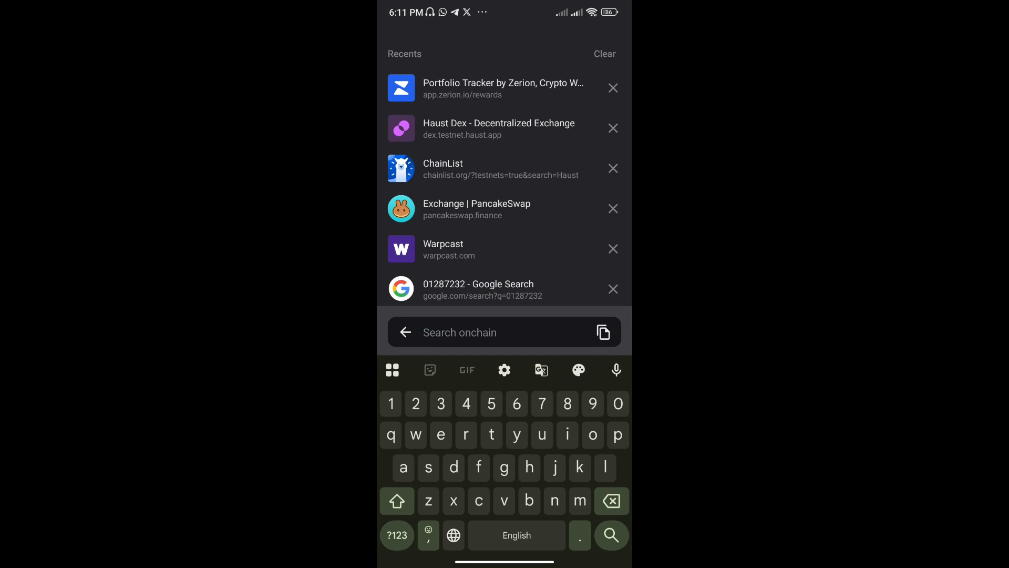
click(457, 167)
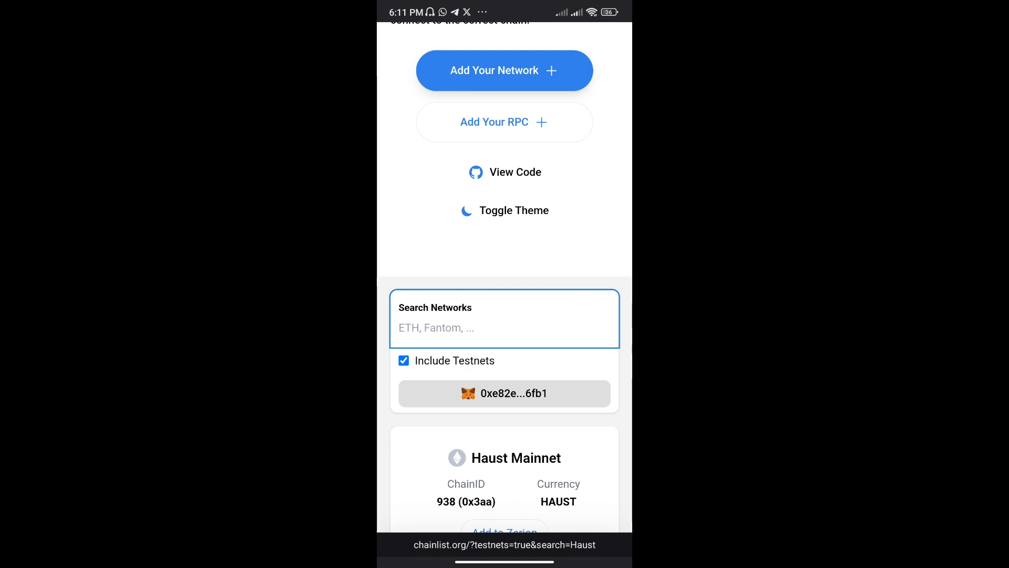
click(579, 339)
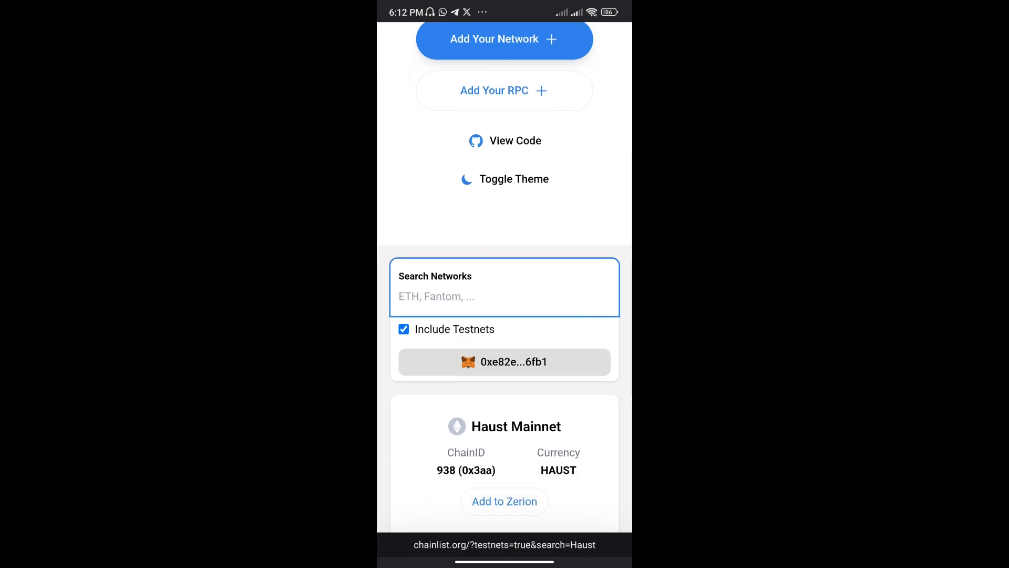
text(Haust)
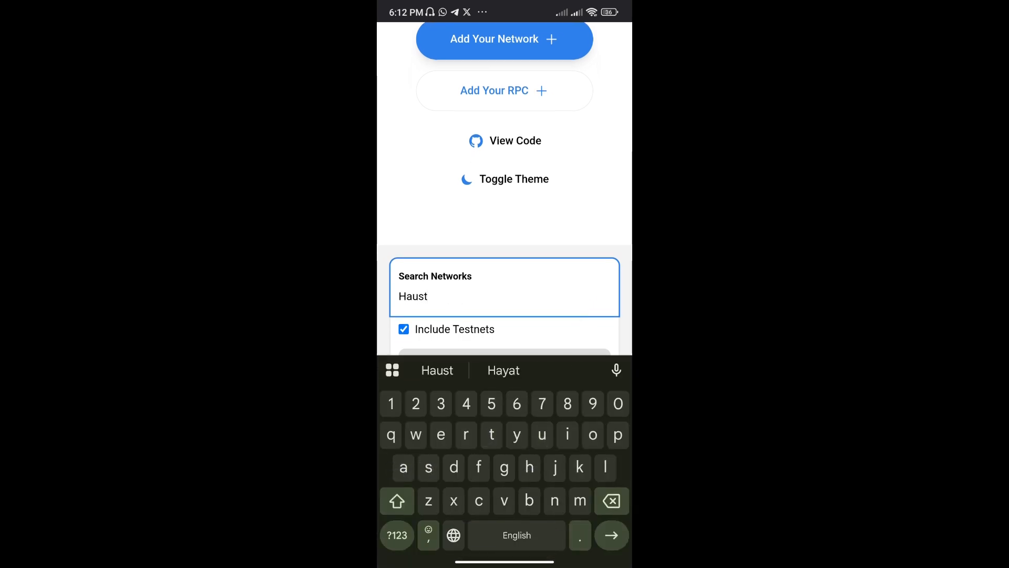
key(Escape)
scroll(561, 299, down, 5)
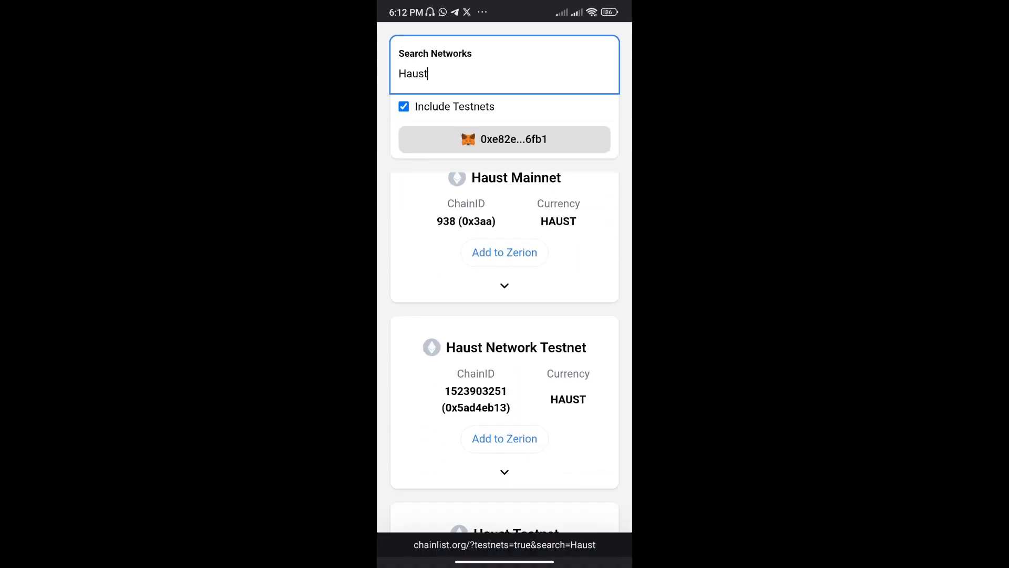
scroll(532, 360, down, 2)
scroll(539, 395, up, 2)
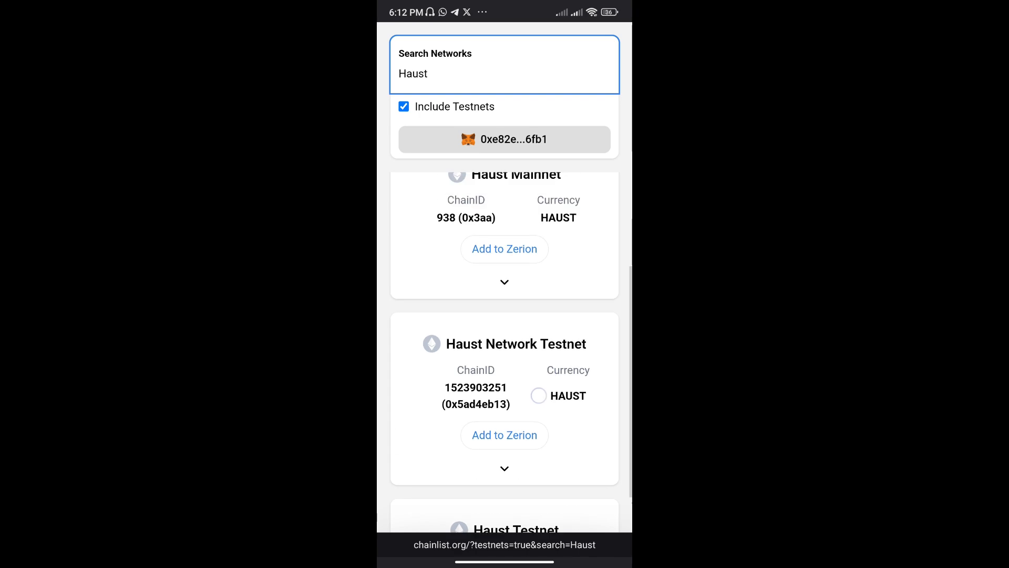
scroll(505, 316, up, 10)
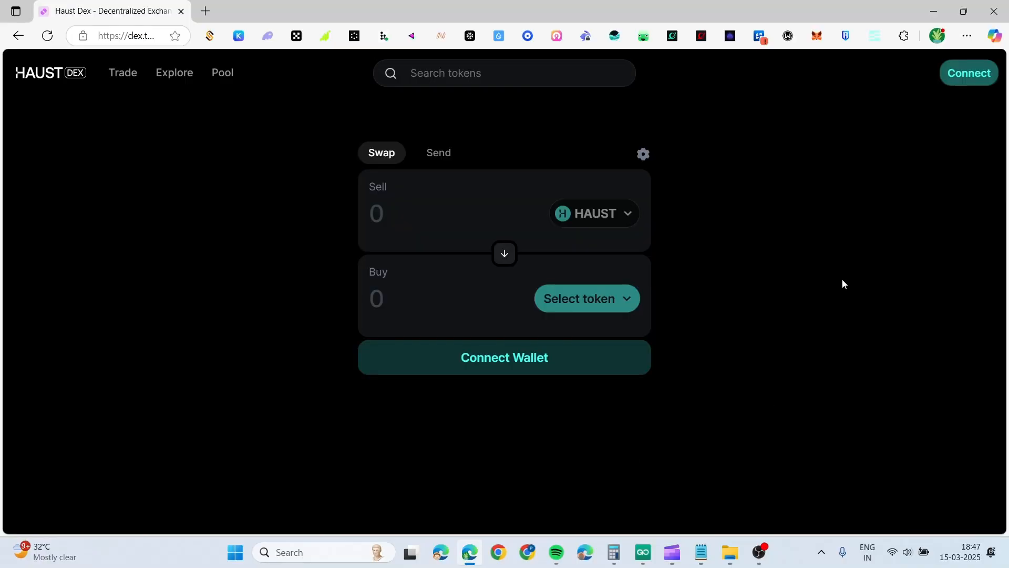
Try connecting the wallet to Haust Dex through WalletConnect, closing the QR prompt after it fails
click(965, 79)
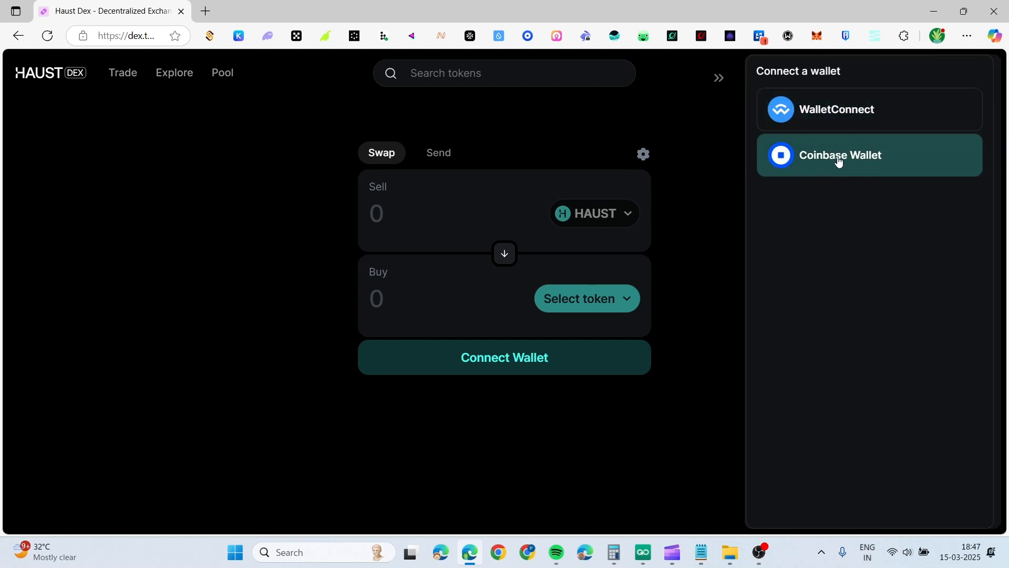
click(829, 113)
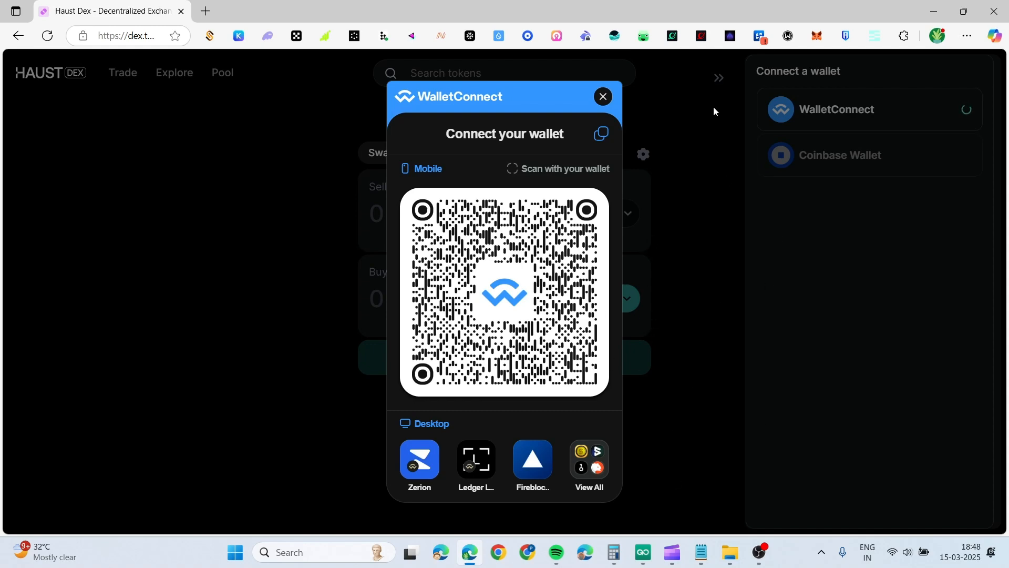
click(692, 136)
click(718, 78)
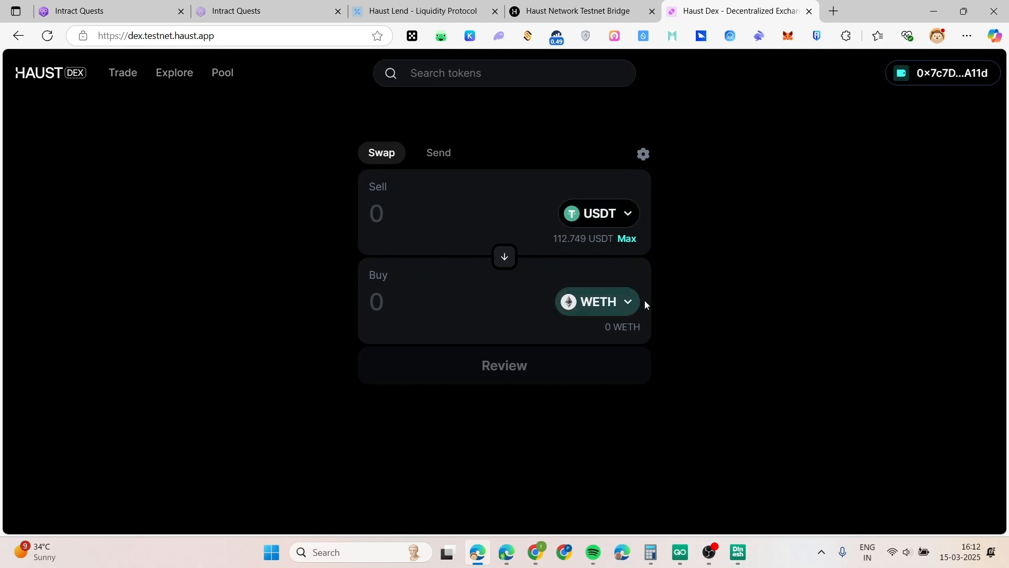
Check the WETH supply and USDT borrow on Haust Lend and the Intract task list
click(413, 10)
drag(95, 112, 167, 100)
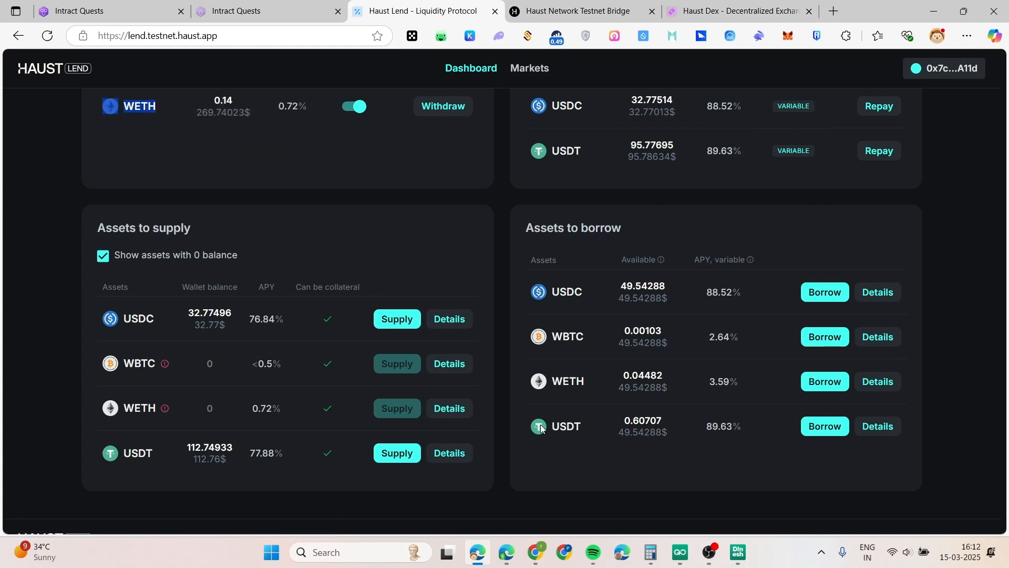
drag(547, 424, 586, 430)
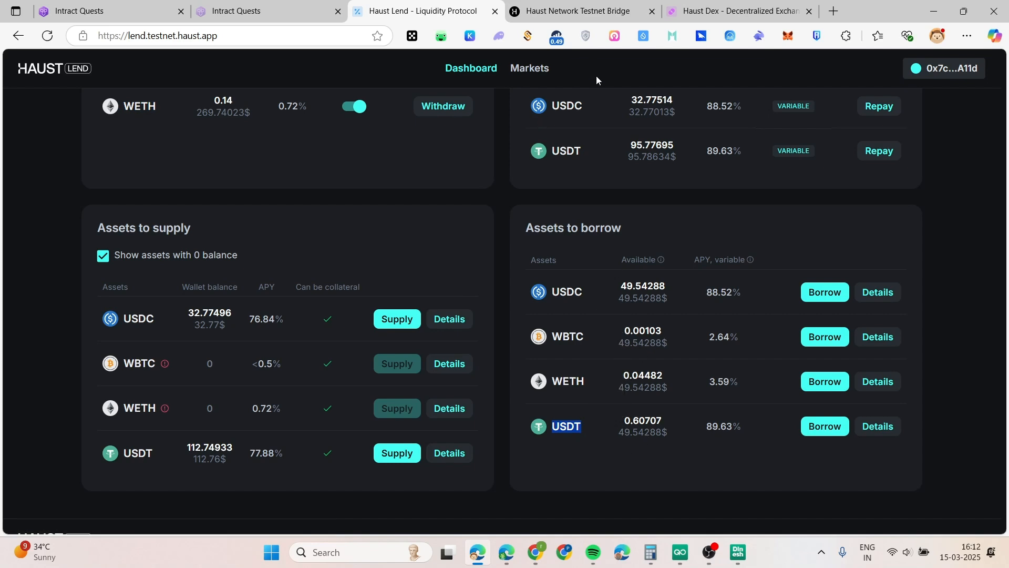
click(699, 11)
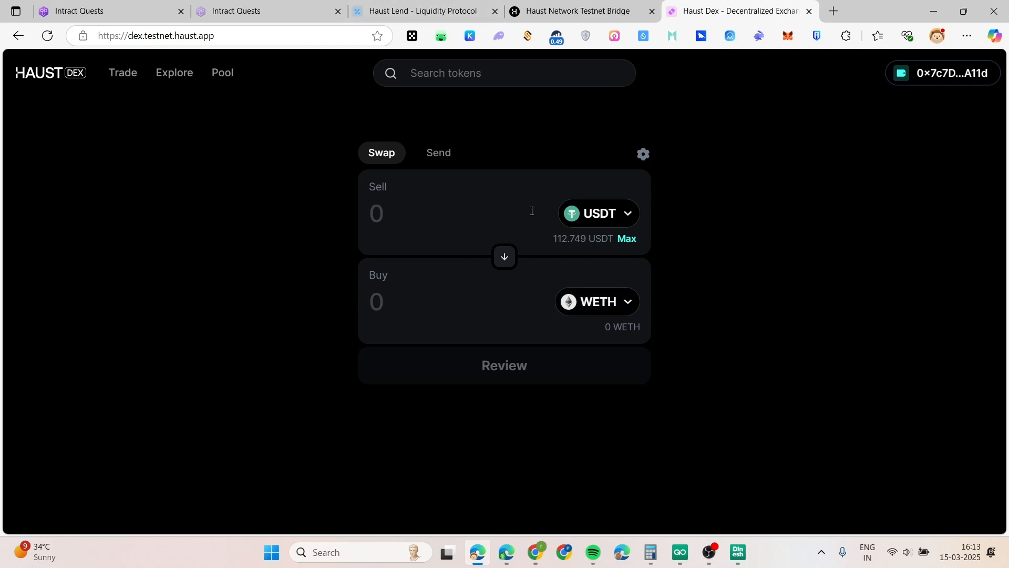
click(234, 11)
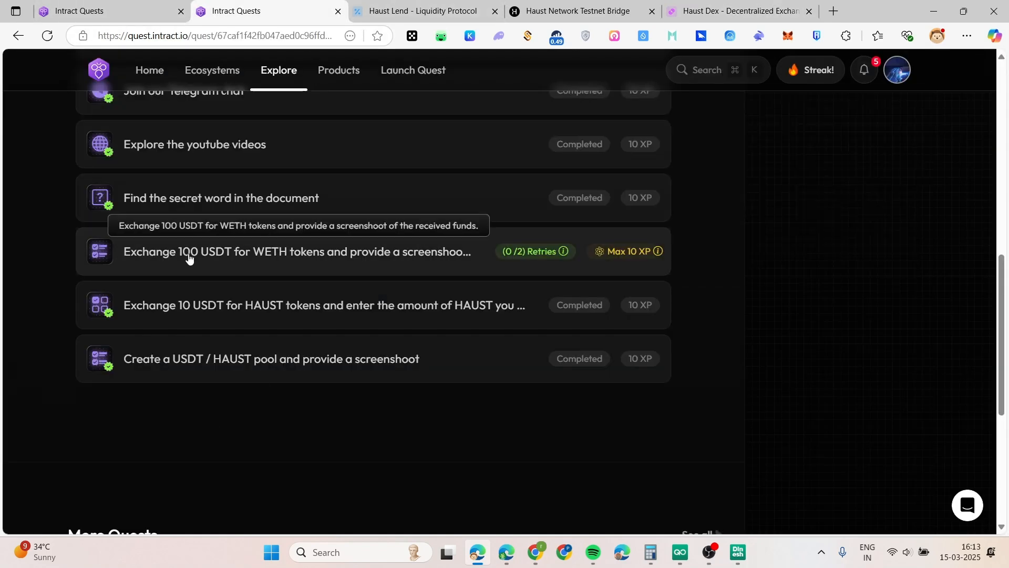
click(690, 10)
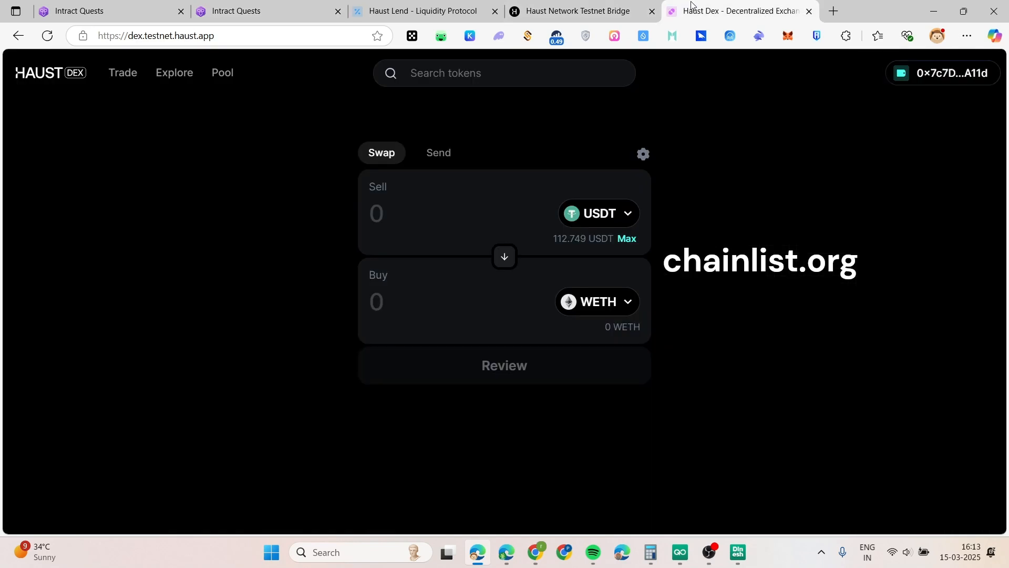
Swap 105 USDT for 2.66888 WETH, approving USDT, and screenshot the swap confirmation
click(421, 213)
text(1)
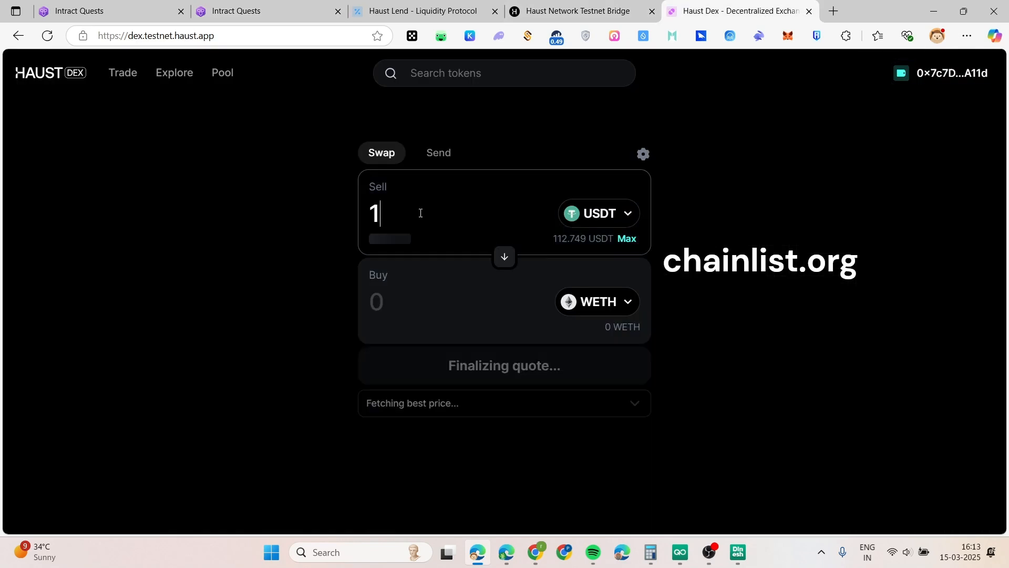
text(05)
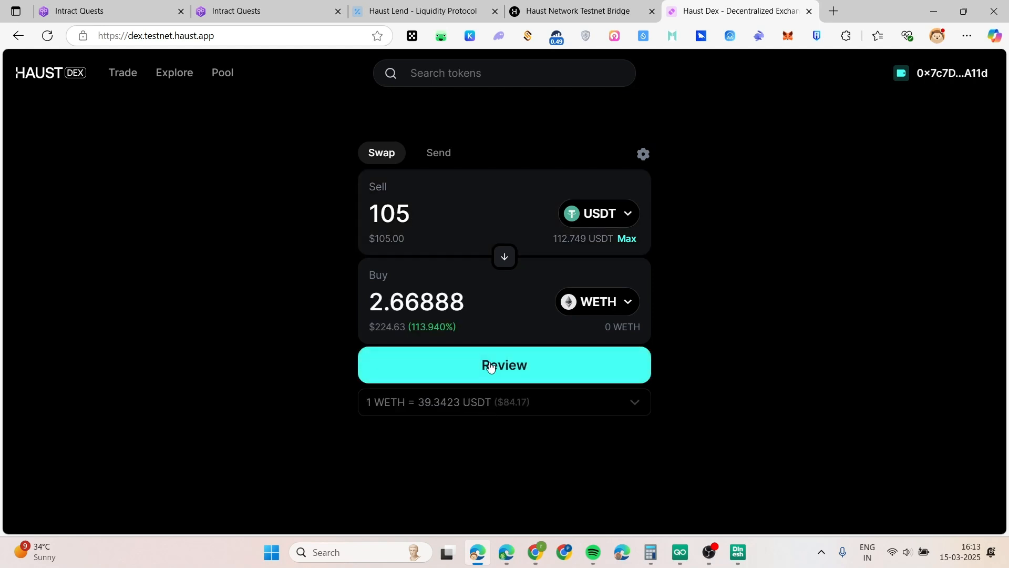
click(490, 364)
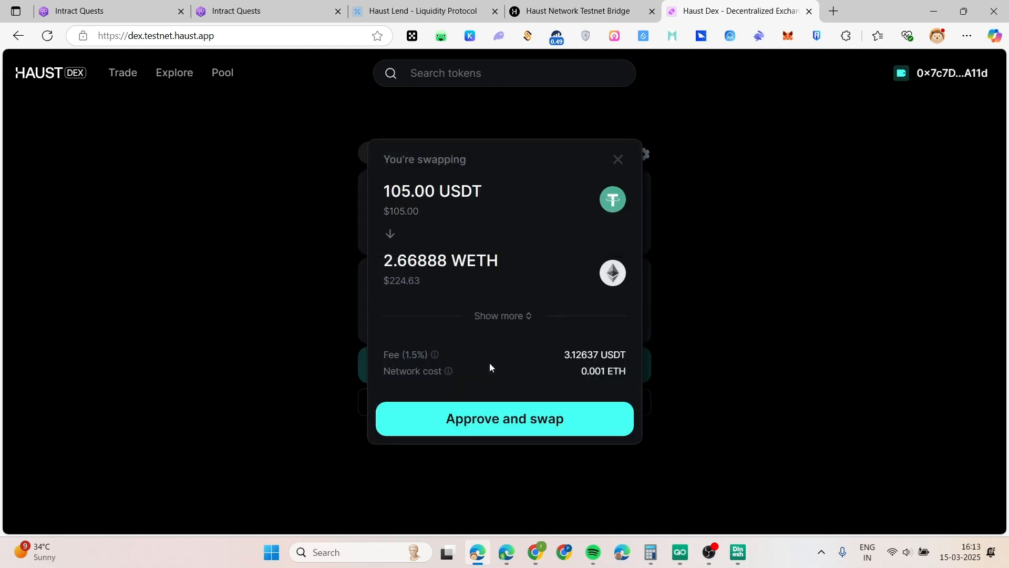
click(502, 423)
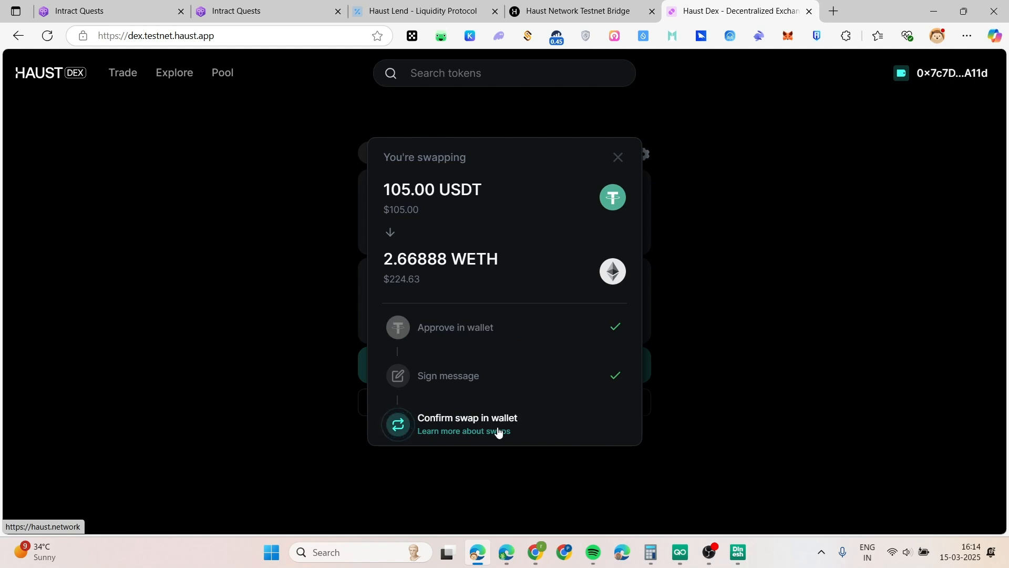
key(super+shift+s)
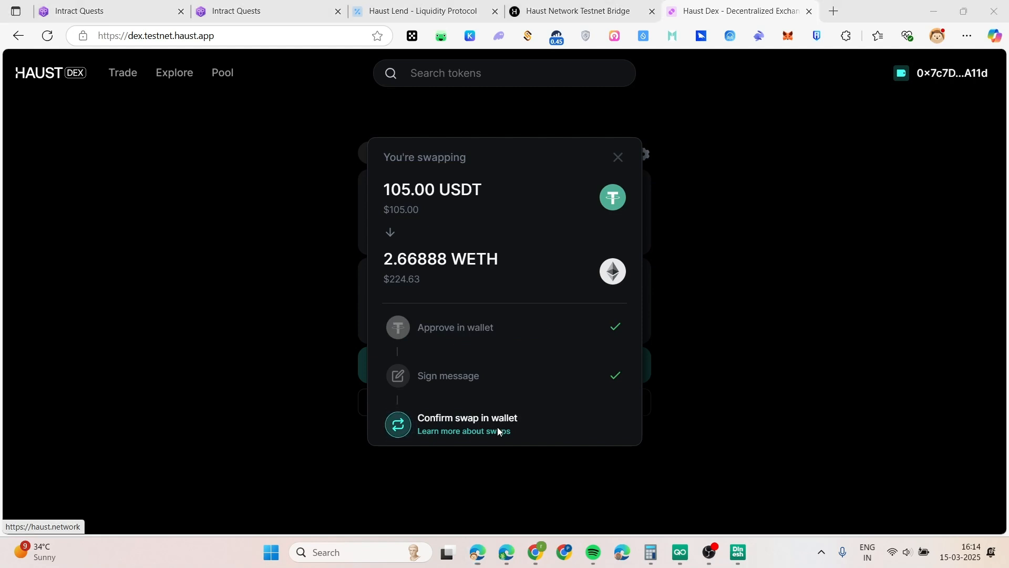
drag(11, 51, 836, 474)
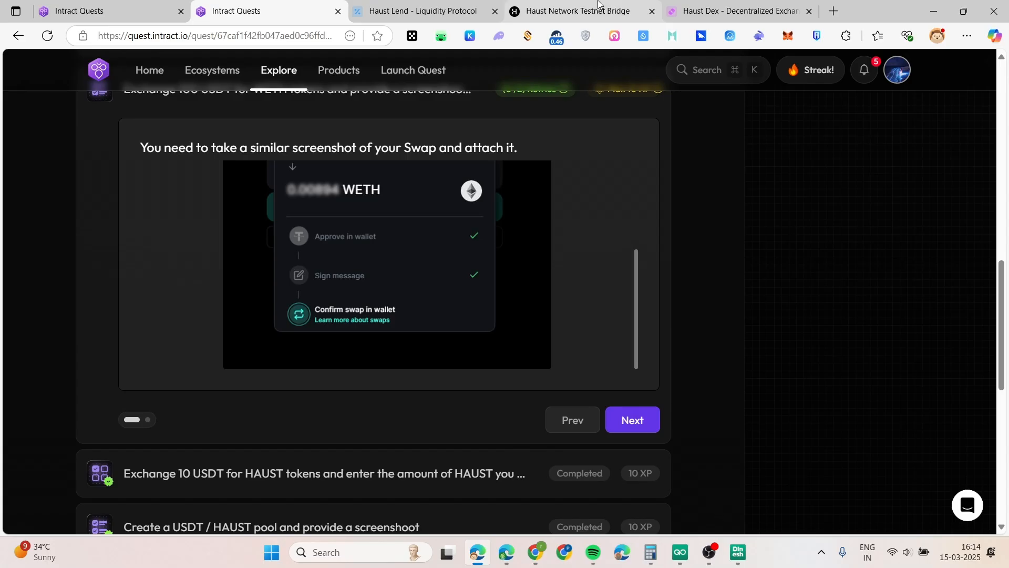
Verify the swap screenshot on Intract's WETH exchange task, then return to Haust Dex
click(605, 425)
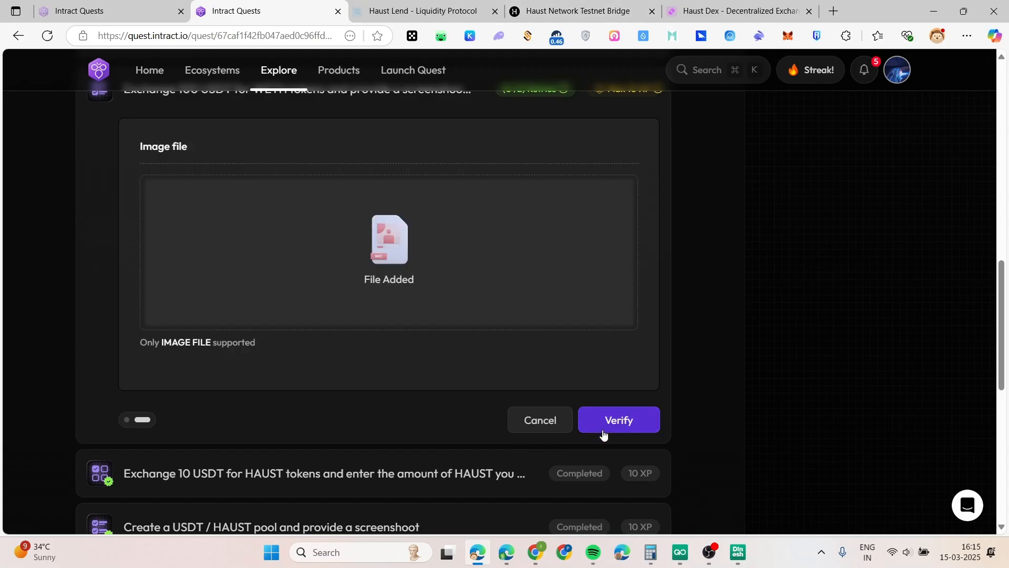
click(603, 432)
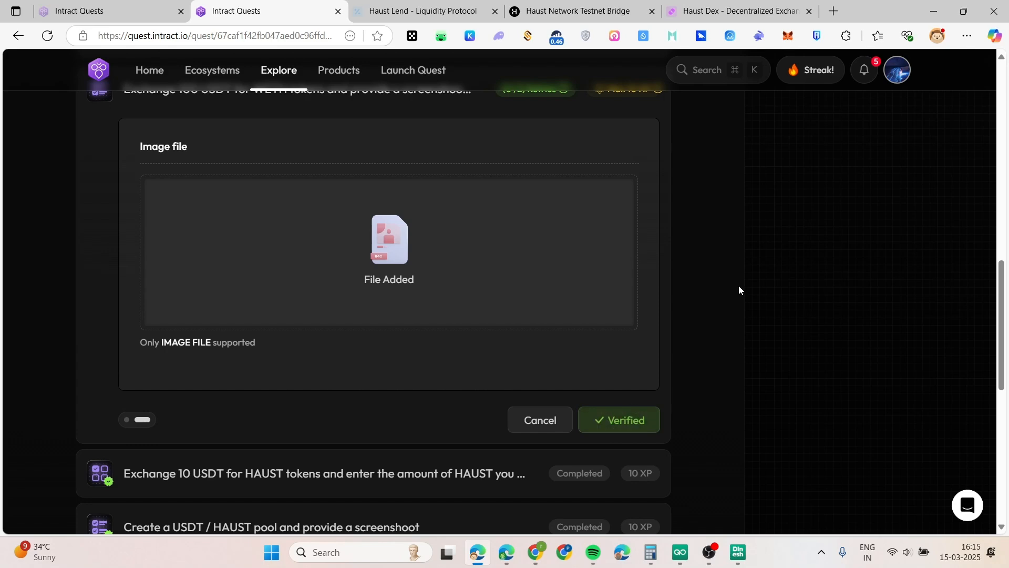
scroll(739, 290, up, 3)
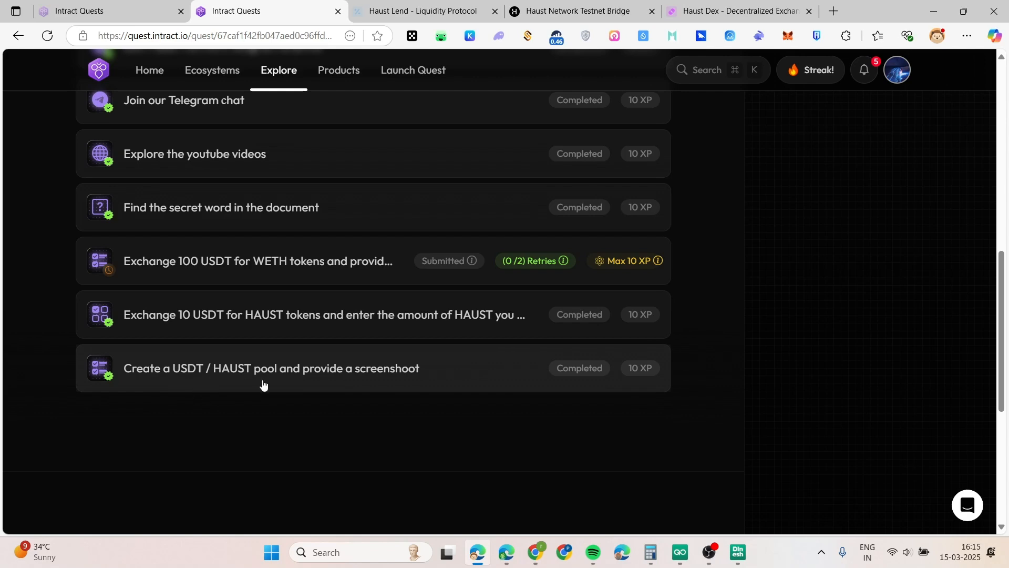
click(699, 11)
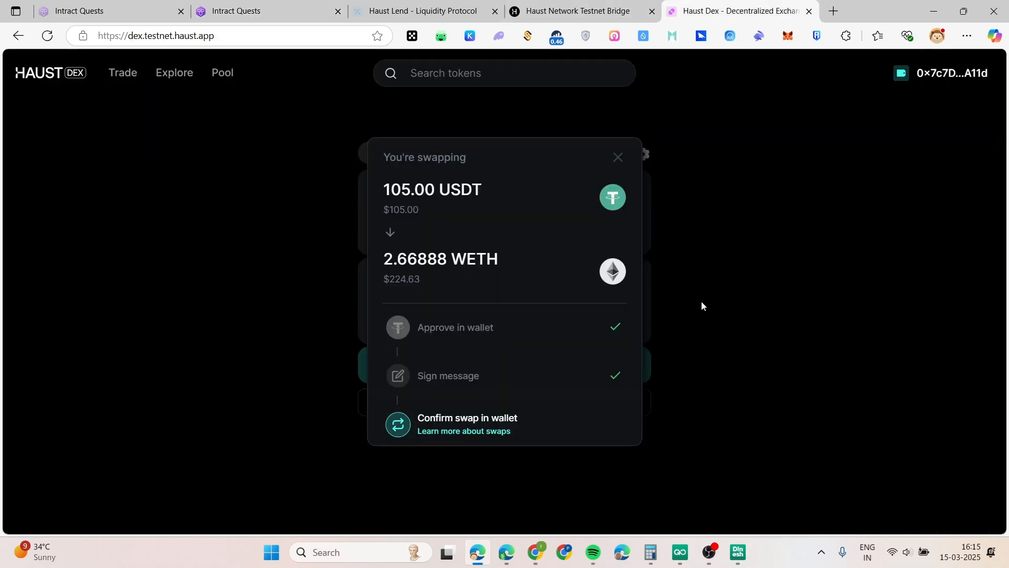
Set up a new HAUST/USDT liquidity position with a 1 USDT deposit
click(217, 74)
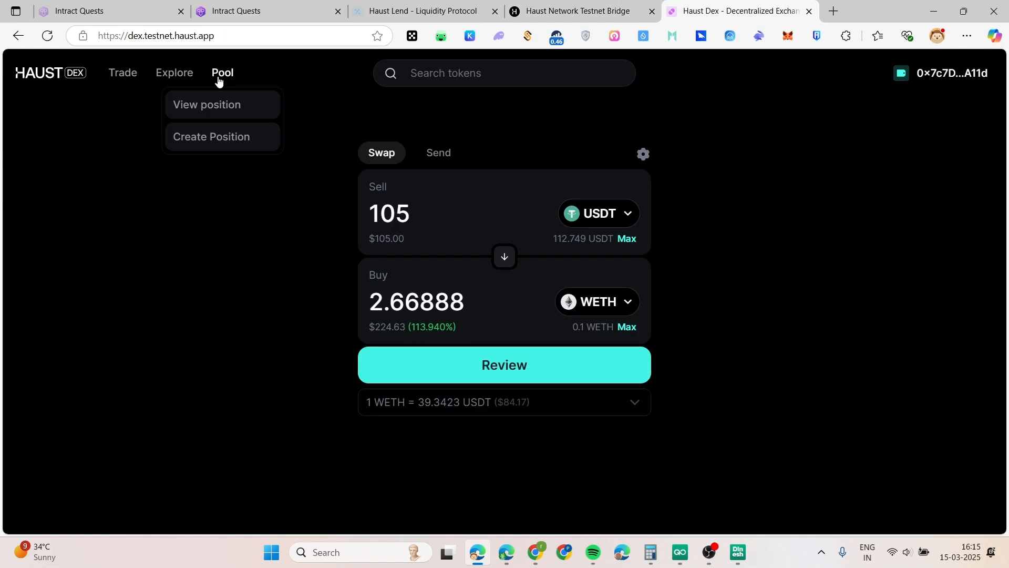
click(192, 140)
click(345, 241)
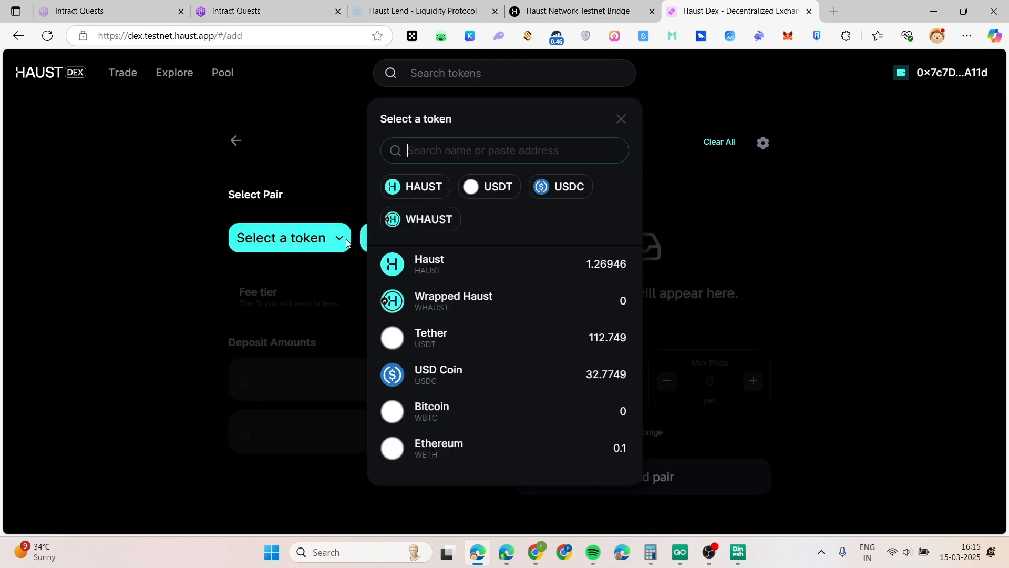
click(65, 354)
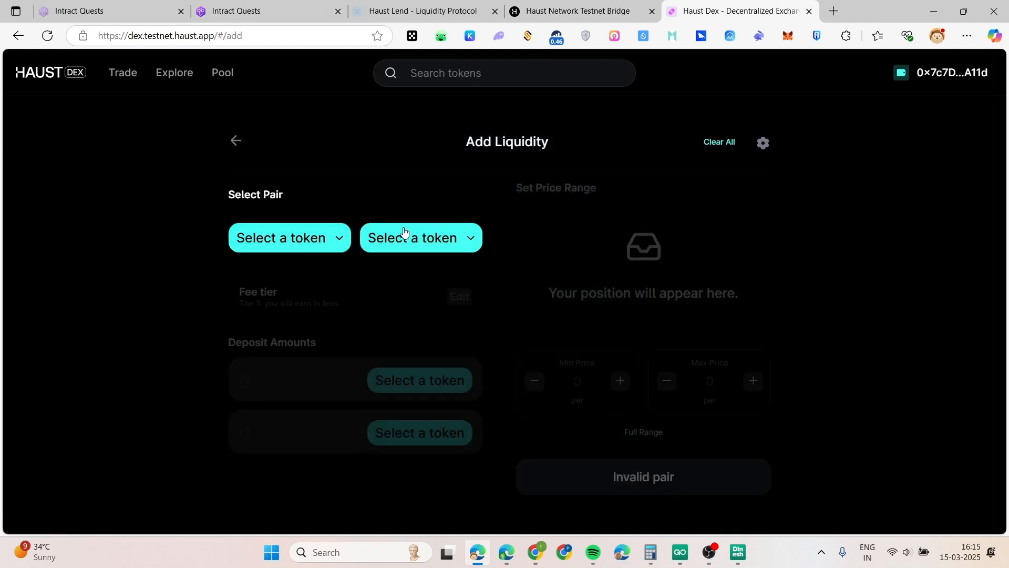
click(453, 234)
click(148, 325)
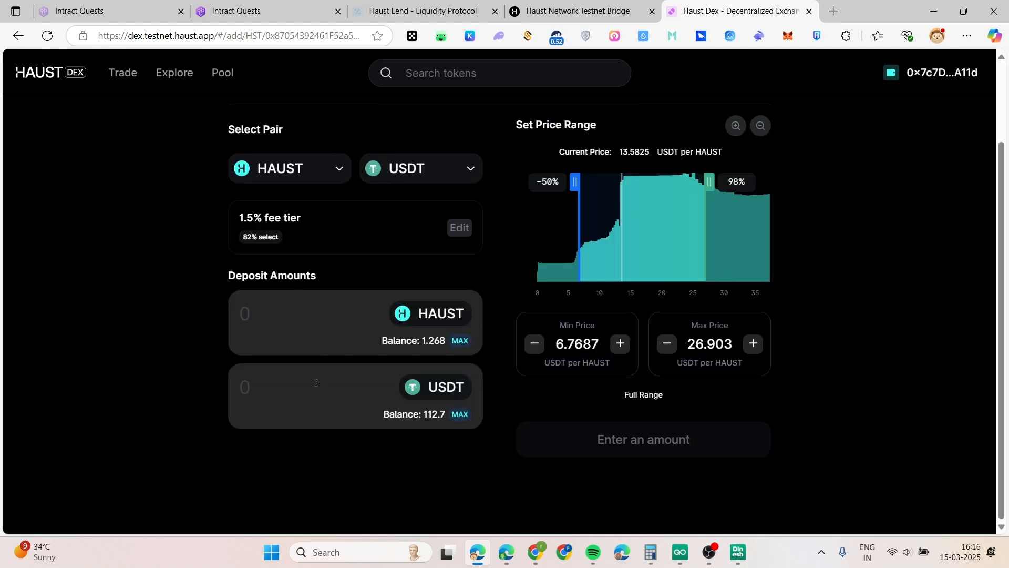
click(317, 383)
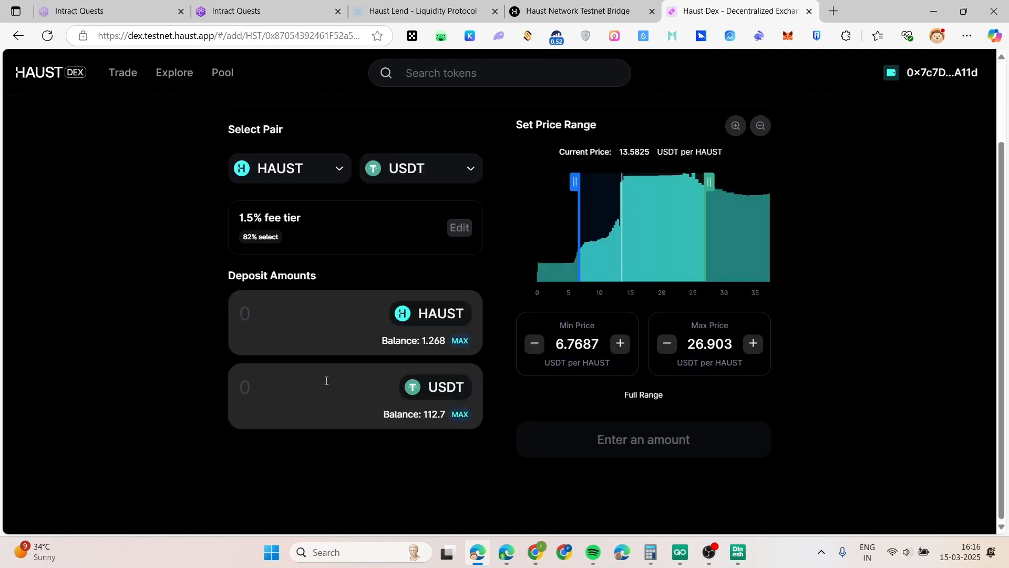
text(1)
drag(334, 315, 234, 320)
click(248, 322)
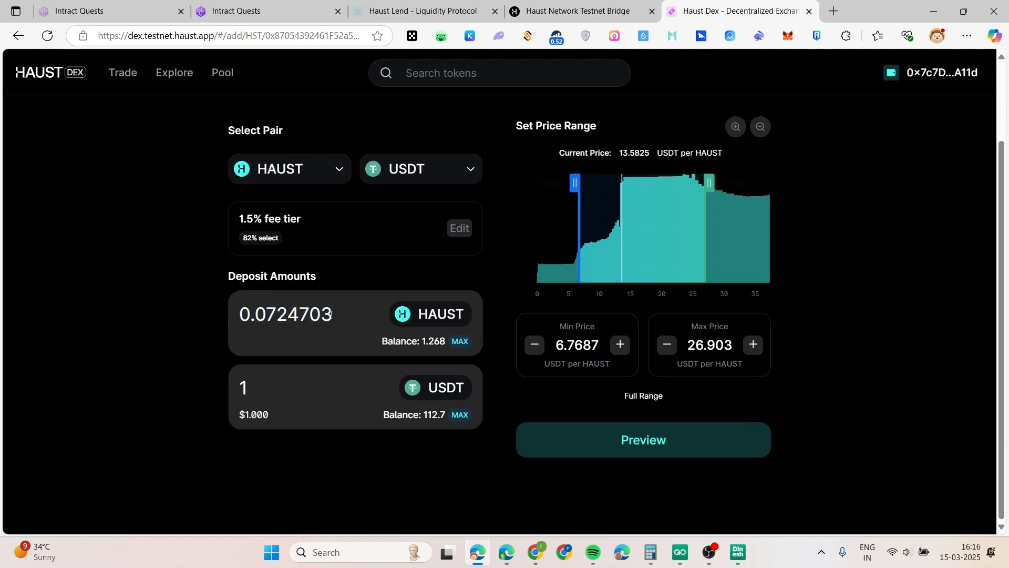
Preview the deposit, close it without adding, and view the existing USDT/HAUST pool position
click(610, 456)
click(612, 116)
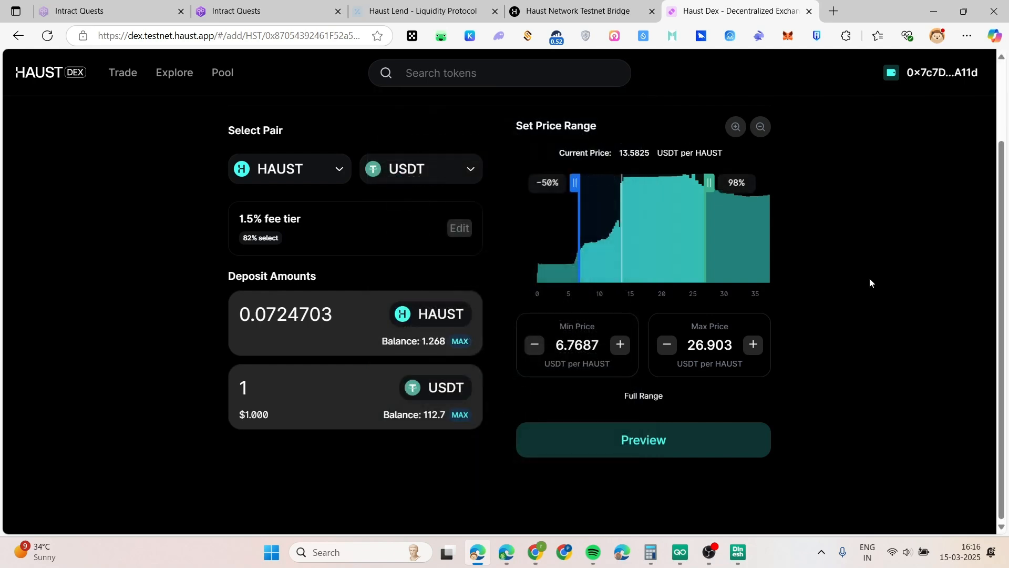
scroll(159, 193, up, 2)
click(216, 103)
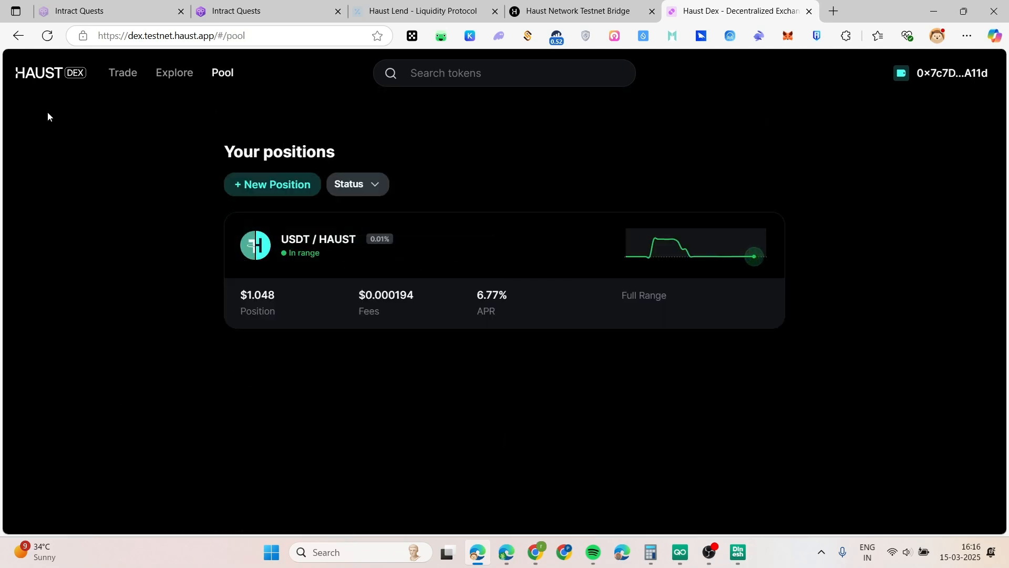
click(250, 4)
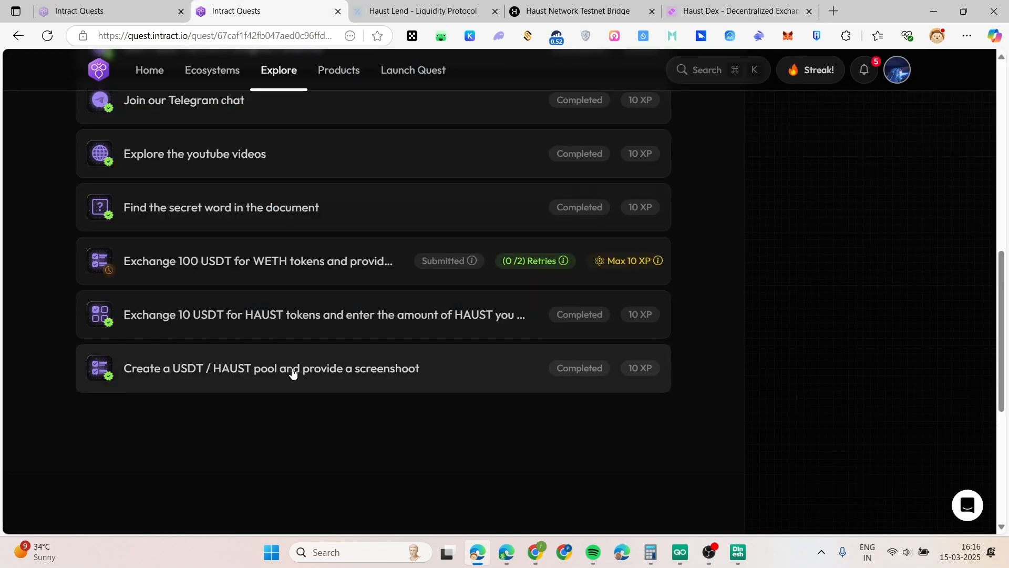
click(293, 371)
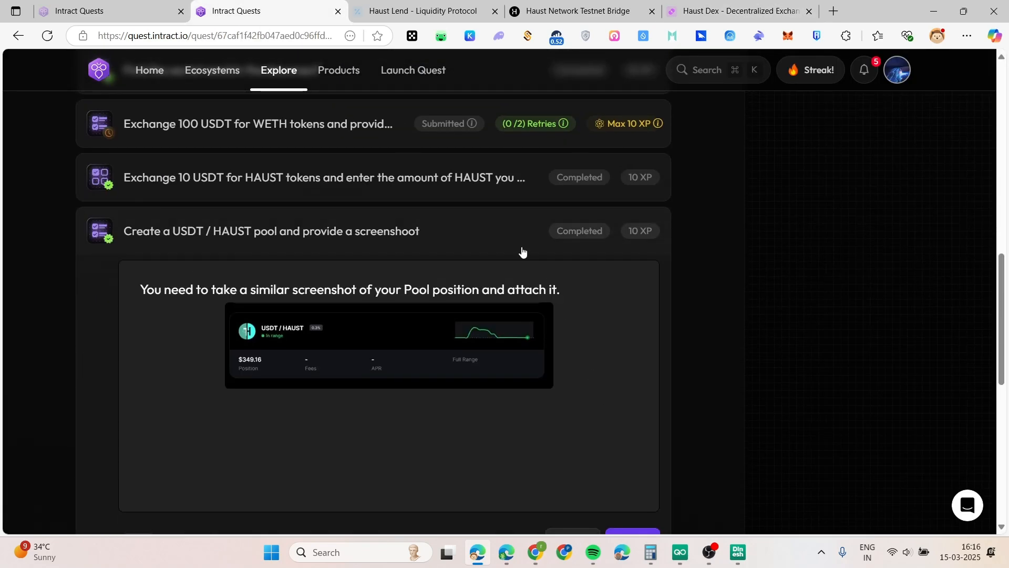
click(624, 443)
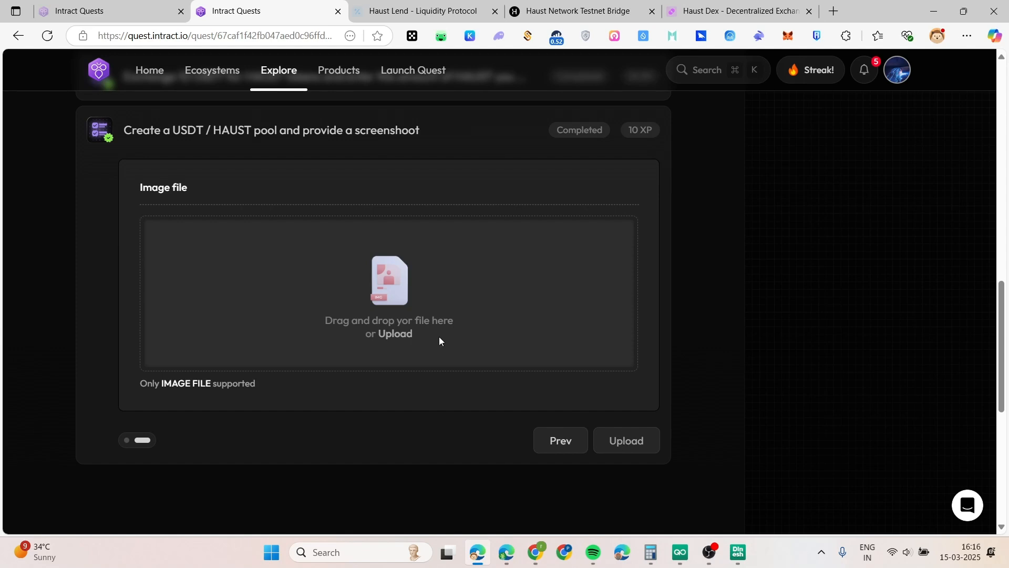
click(480, 174)
scroll(338, 225, up, 4)
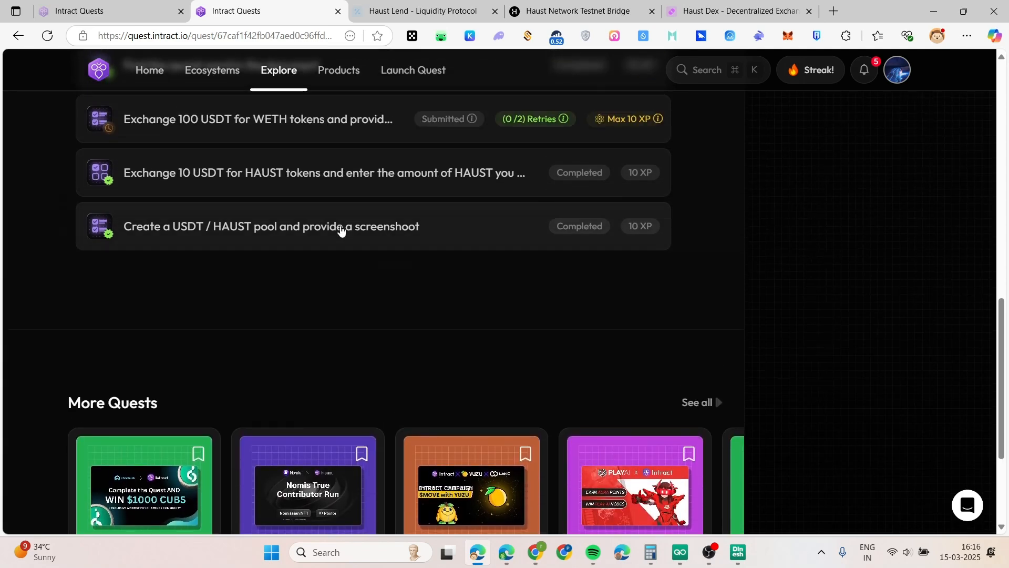
scroll(683, 410, up, 2)
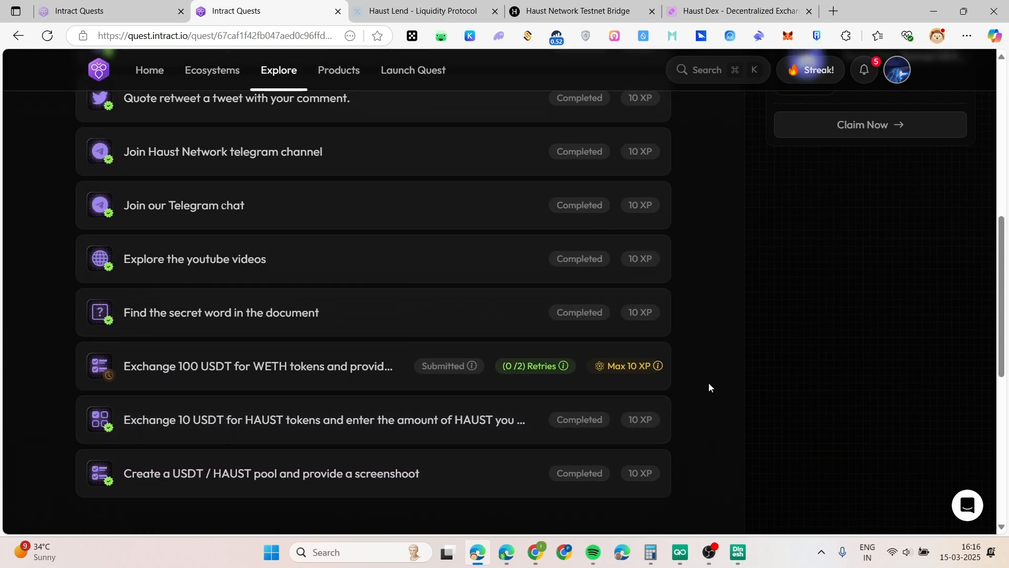
scroll(708, 387, down, 1)
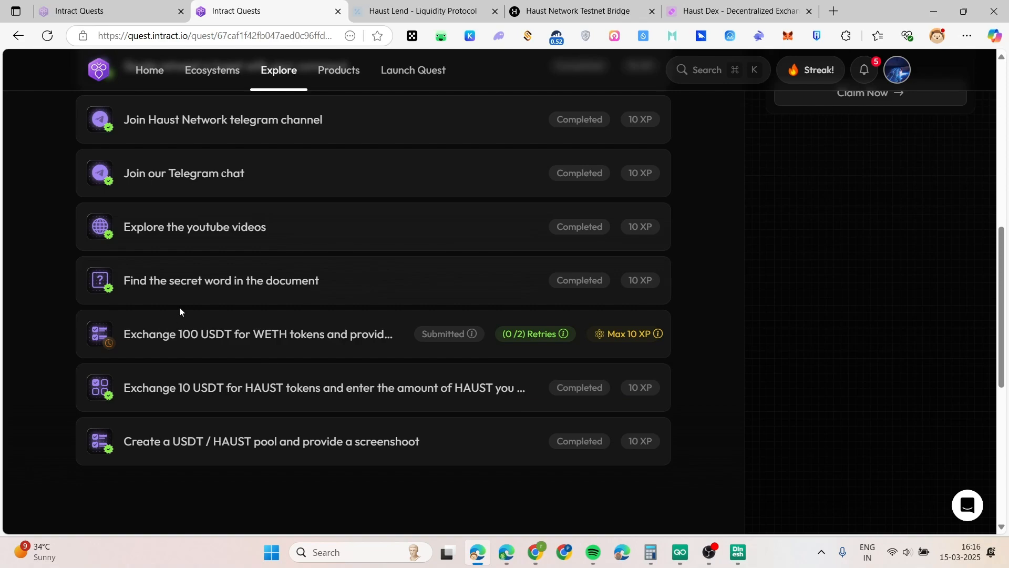
Expand the lending quest's 'Achieve a Health Factor of 1.50' task to read its requirement
scroll(180, 312, up, 7)
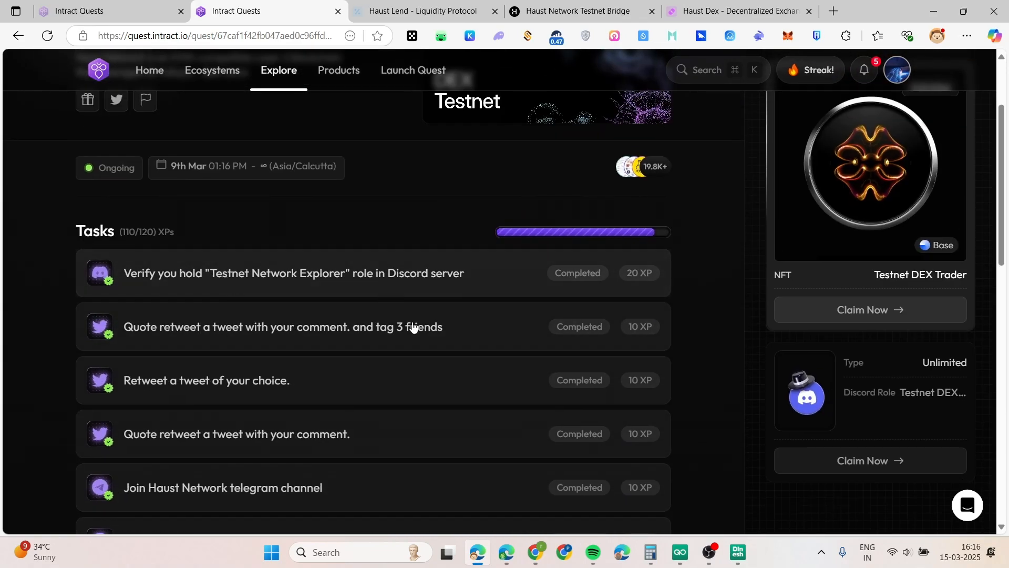
scroll(414, 327, down, 6)
key(ctrl+shift+Tab)
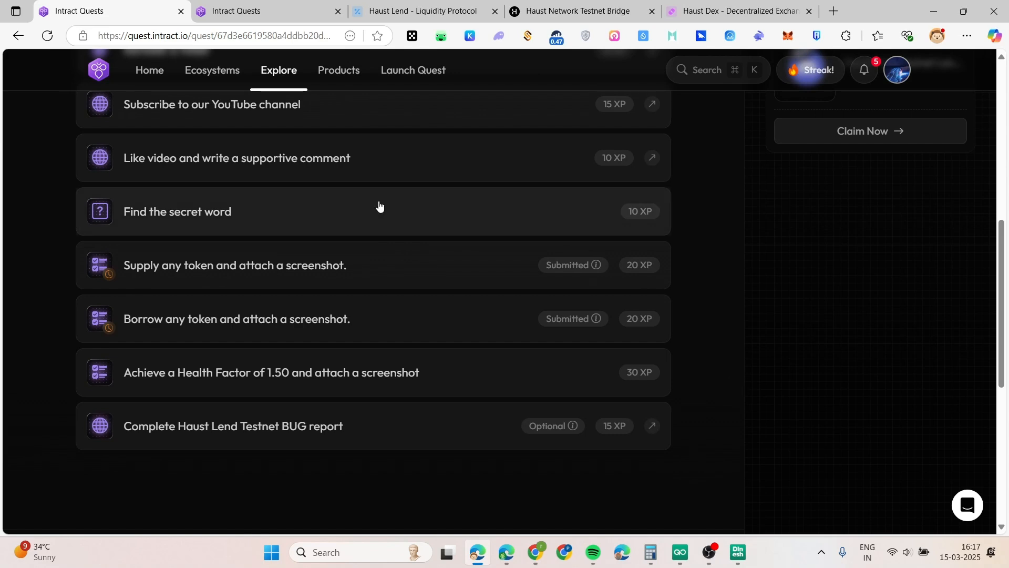
scroll(536, 302, up, 10)
drag(363, 156, 104, 139)
click(43, 179)
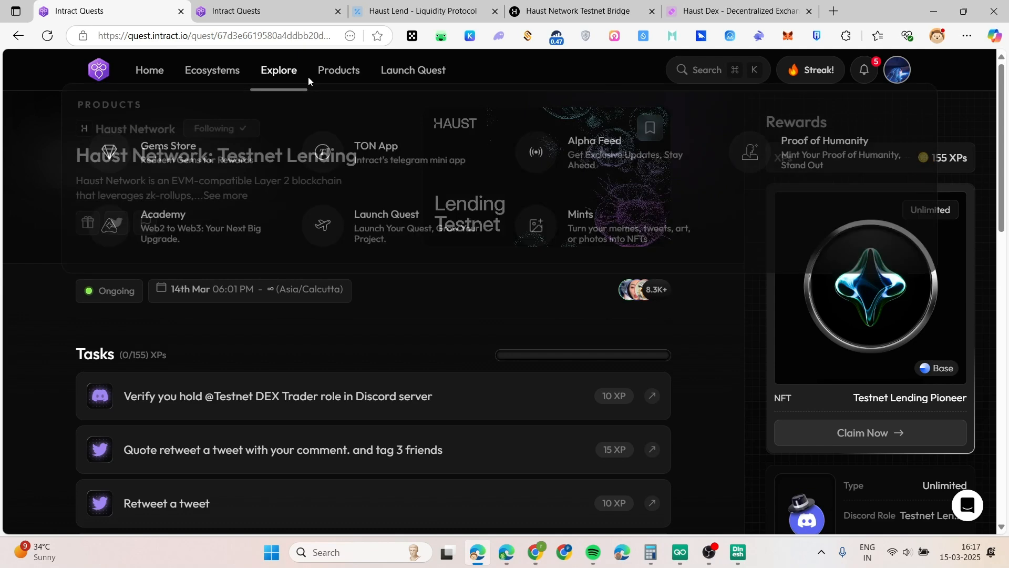
scroll(394, 320, down, 10)
scroll(396, 324, up, 3)
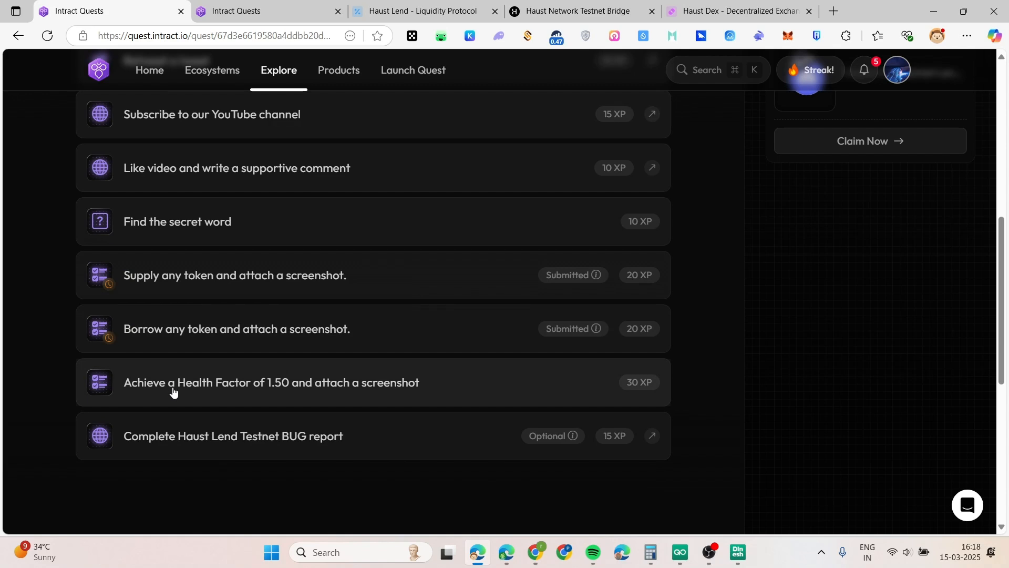
click(264, 384)
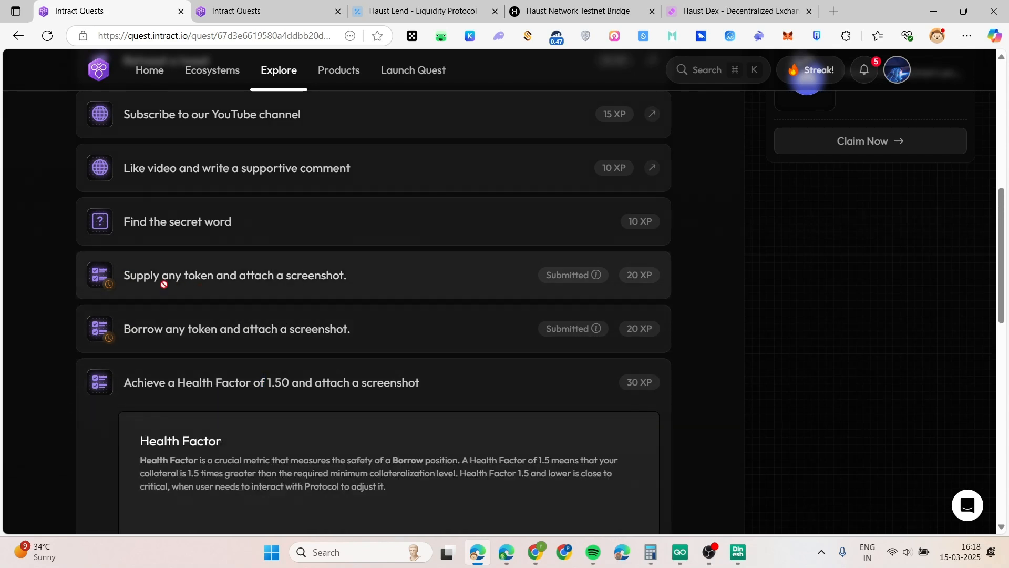
Compare Haust Lend's current 1.73 health factor against the quest's 1.50 target
click(421, 11)
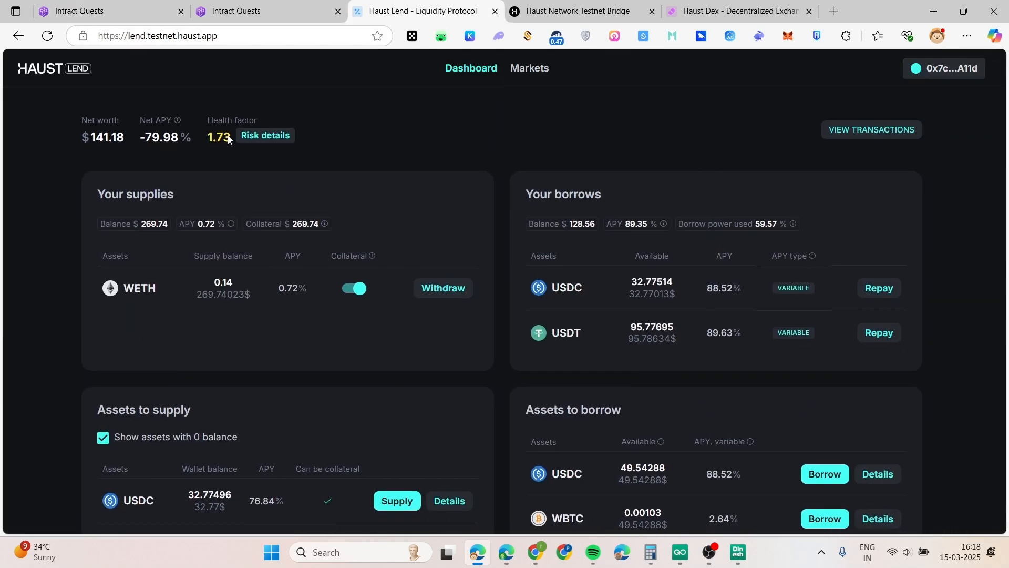
click(265, 5)
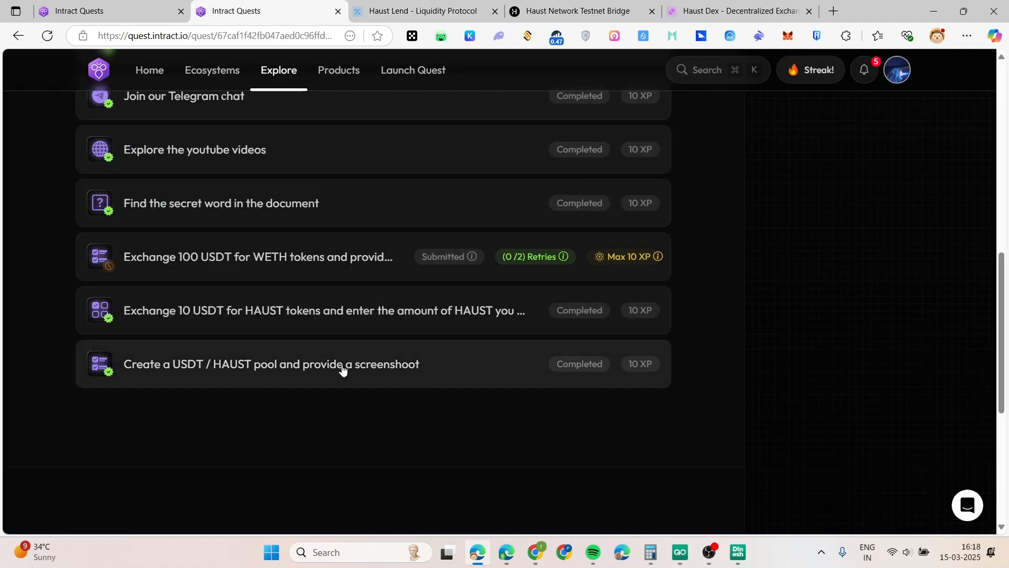
click(131, 11)
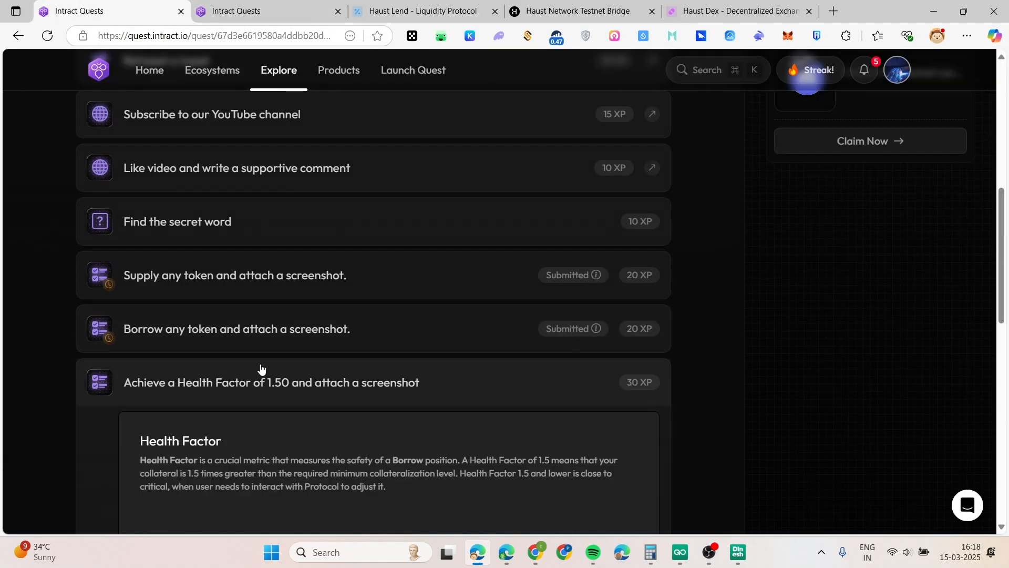
scroll(259, 367, down, 2)
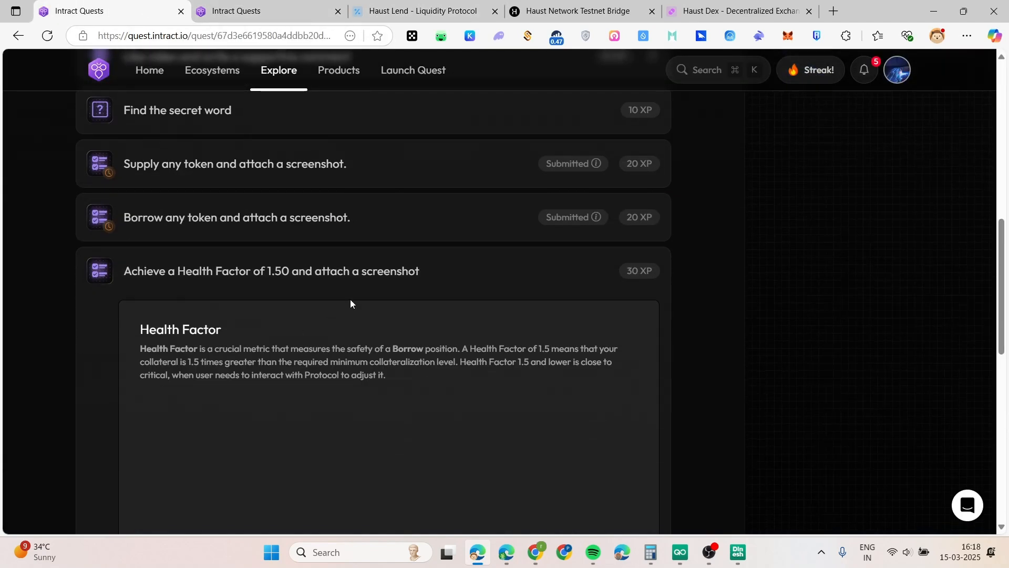
double_click(277, 272)
click(409, 9)
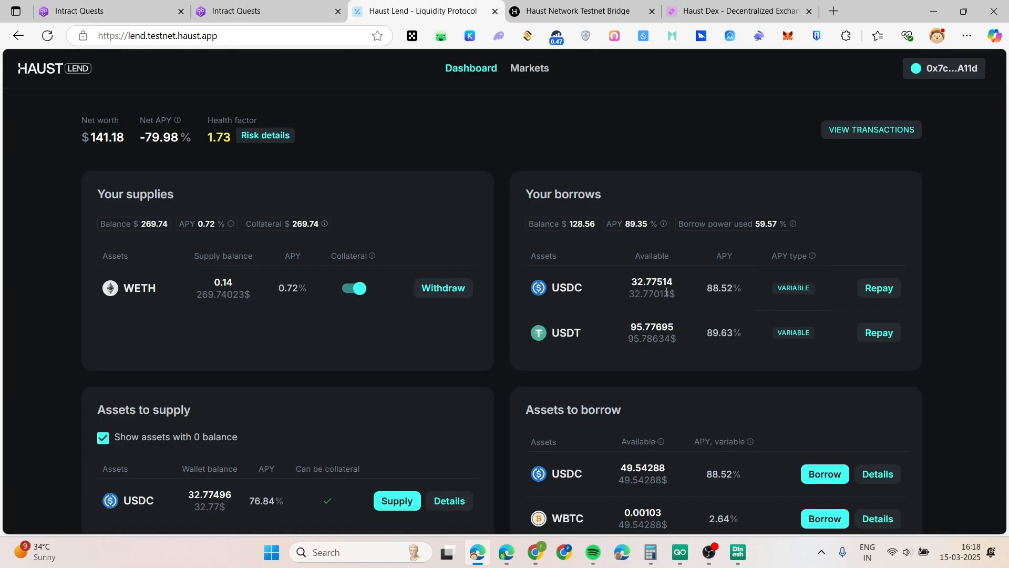
Enter a 19 USDC borrow on Haust Lend and submit it
click(374, 136)
double_click(231, 138)
click(397, 135)
scroll(727, 284, down, 2)
click(811, 361)
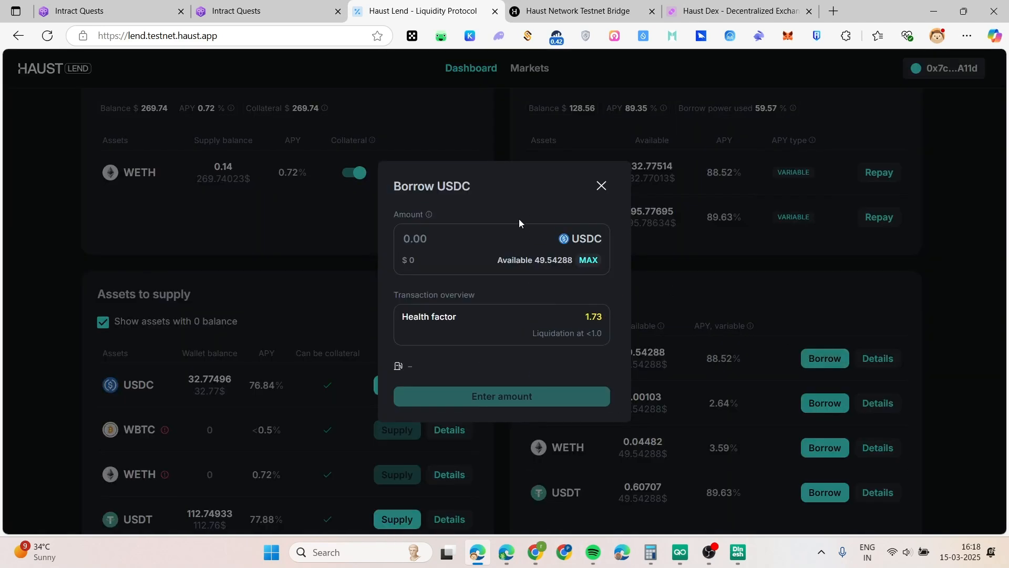
text(10)
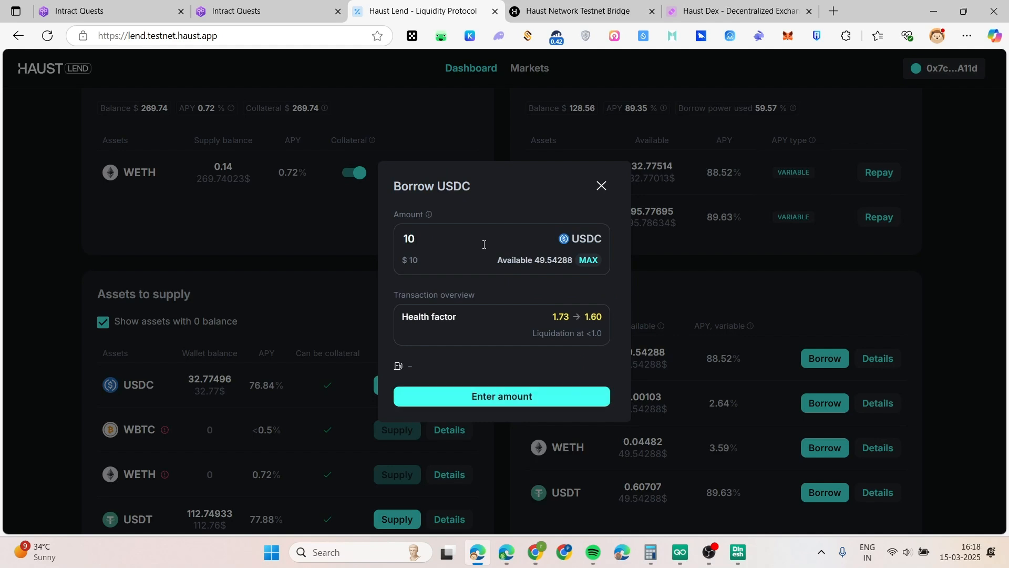
key(BackSpace)
text(5)
key(BackSpace)
text(8)
key(BackSpace)
text(9)
click(514, 398)
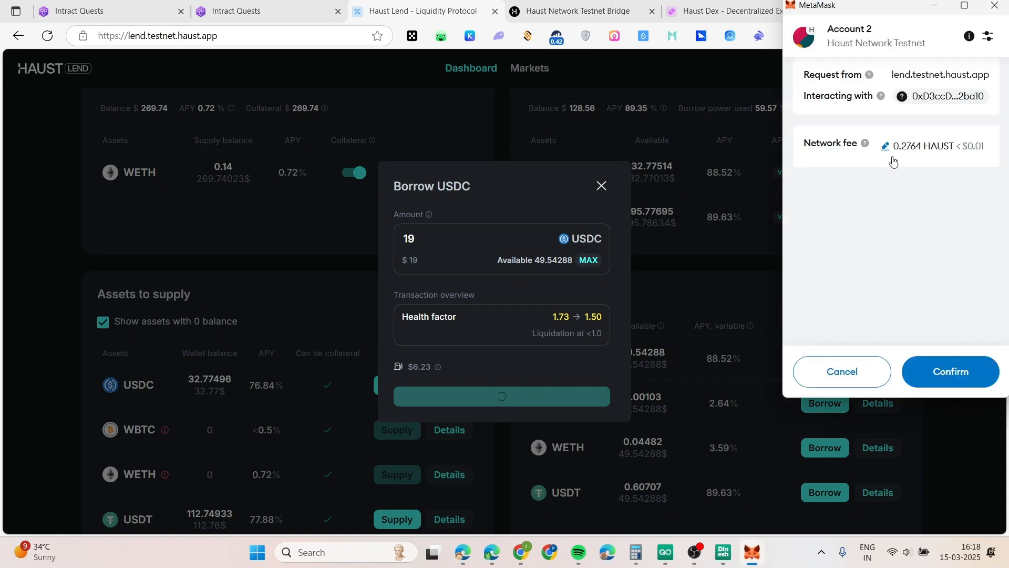
Lower the MetaMask gas price to 10, confirm the borrow, and dismiss the success message
click(886, 188)
drag(843, 173, 793, 180)
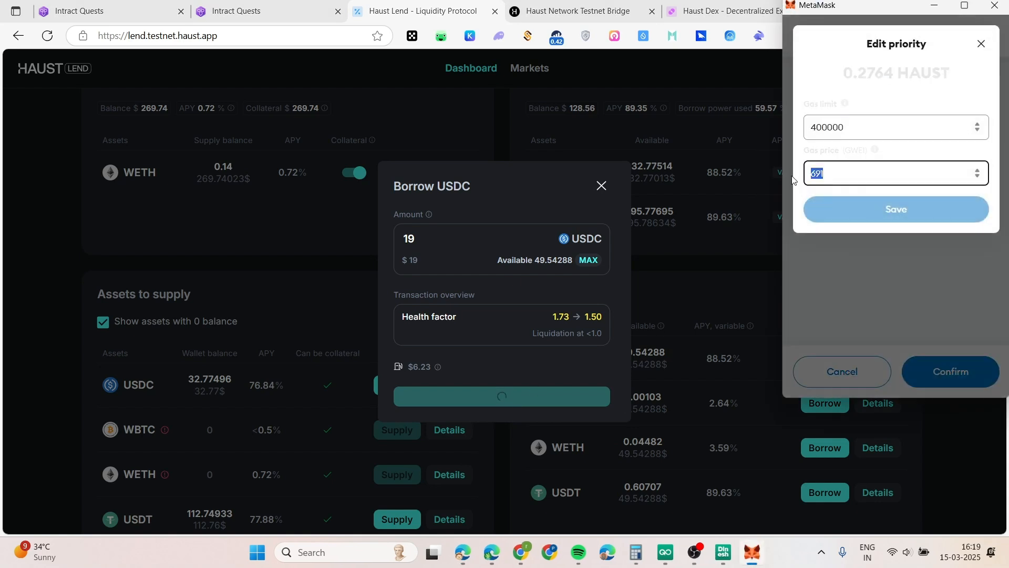
key(BackSpace)
text(10)
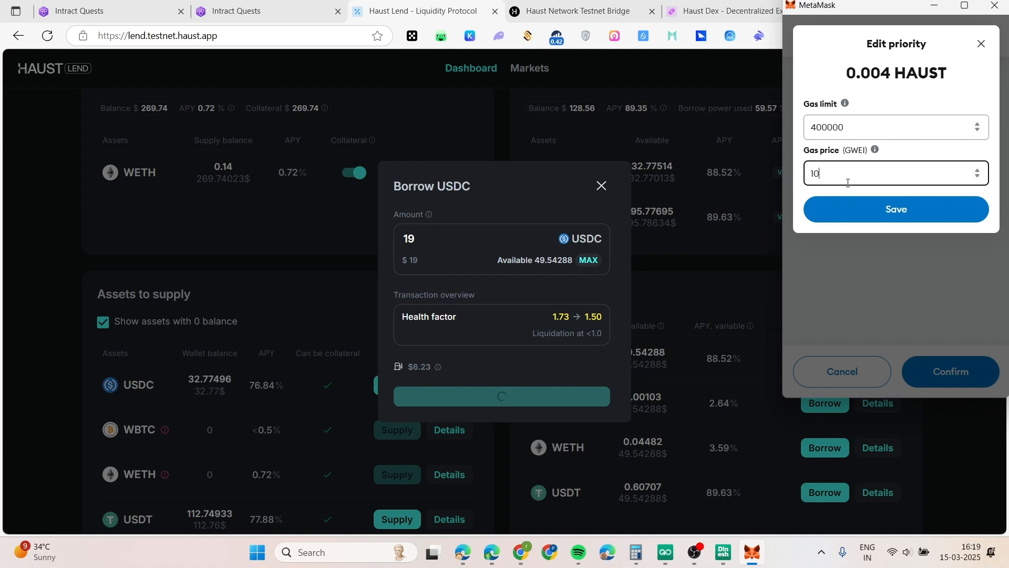
click(859, 207)
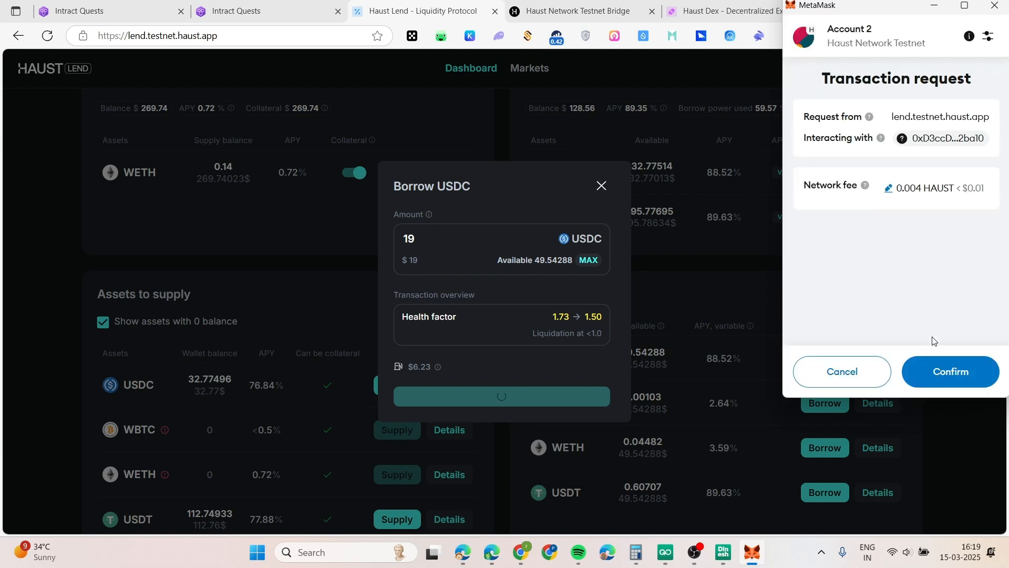
click(941, 373)
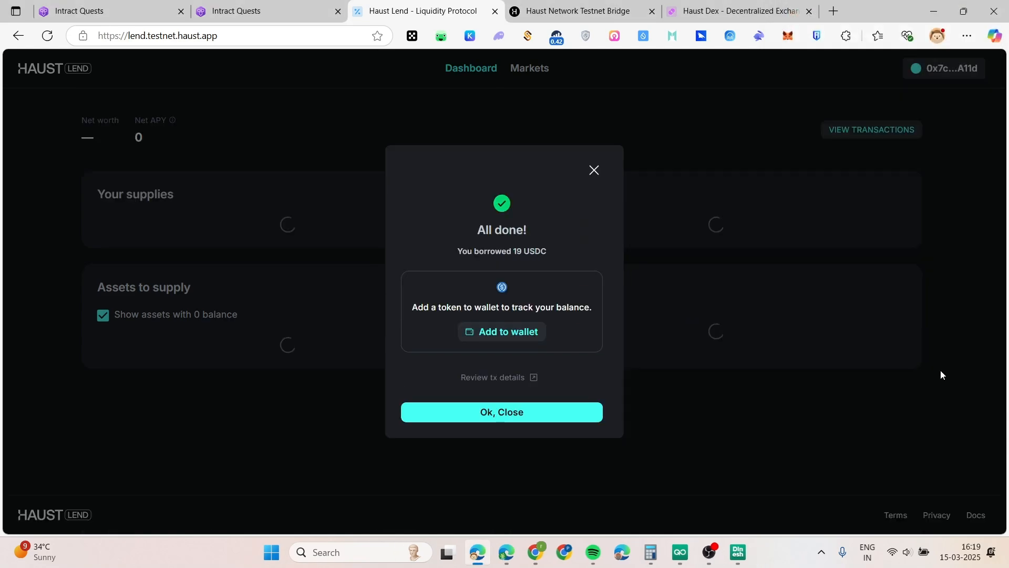
click(509, 413)
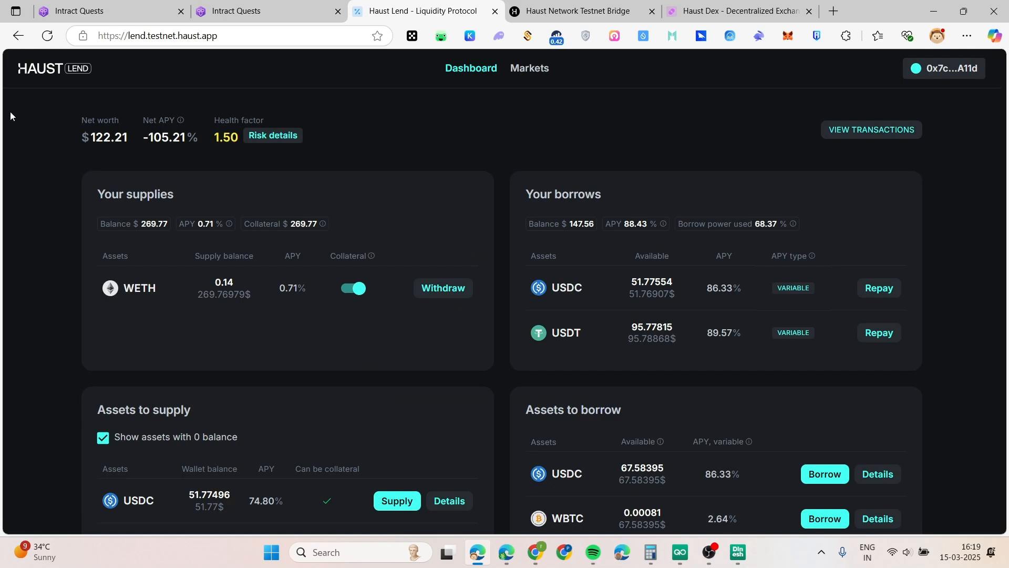
Snip the dashboard showing health factor 1.50 and attach it to the Health Factor task
key(super+shift+s)
drag(11, 51, 752, 466)
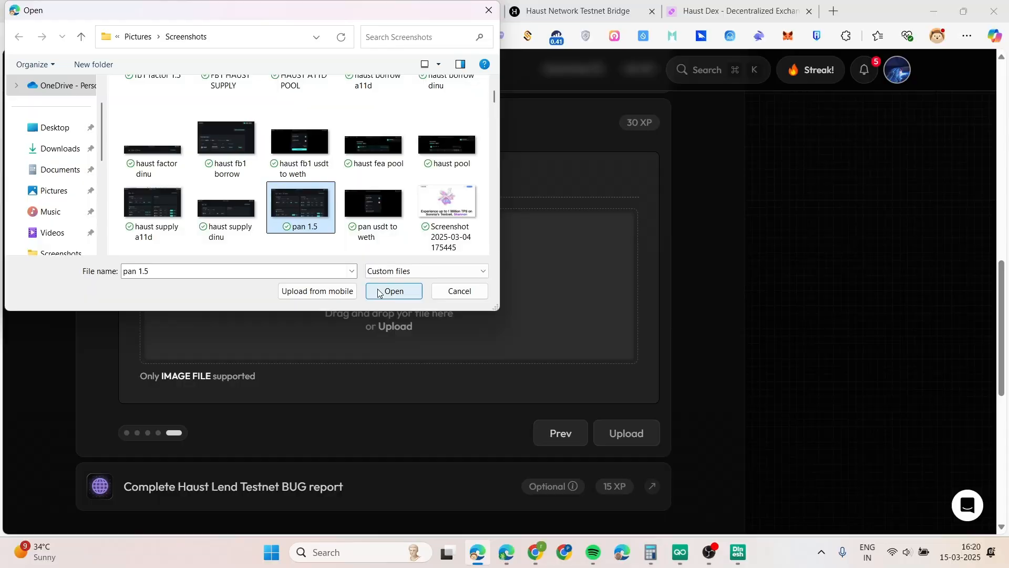
click(378, 287)
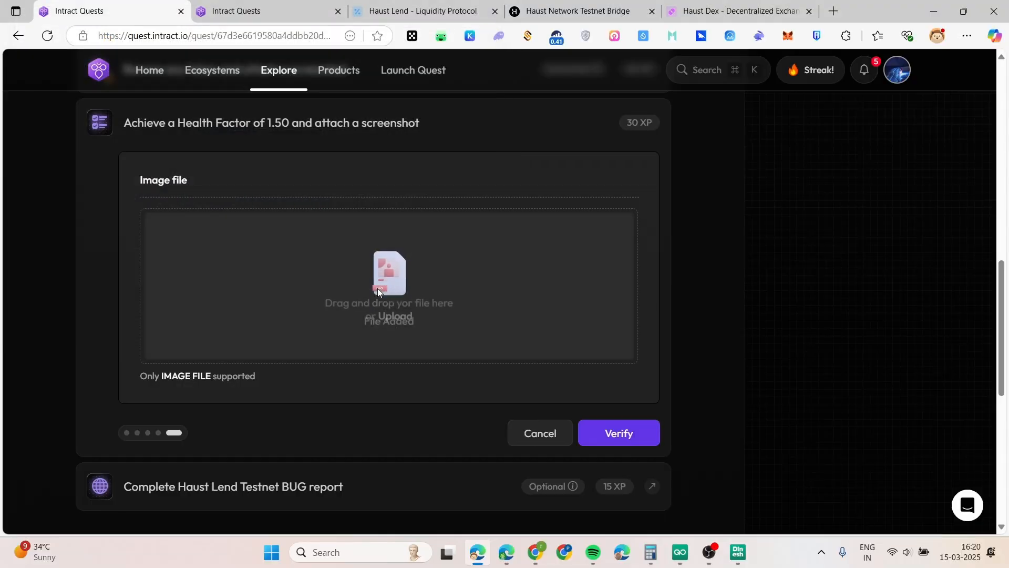
Verify the Health Factor screenshot, open the Bug Report form link, and verify the BUG report task
click(589, 436)
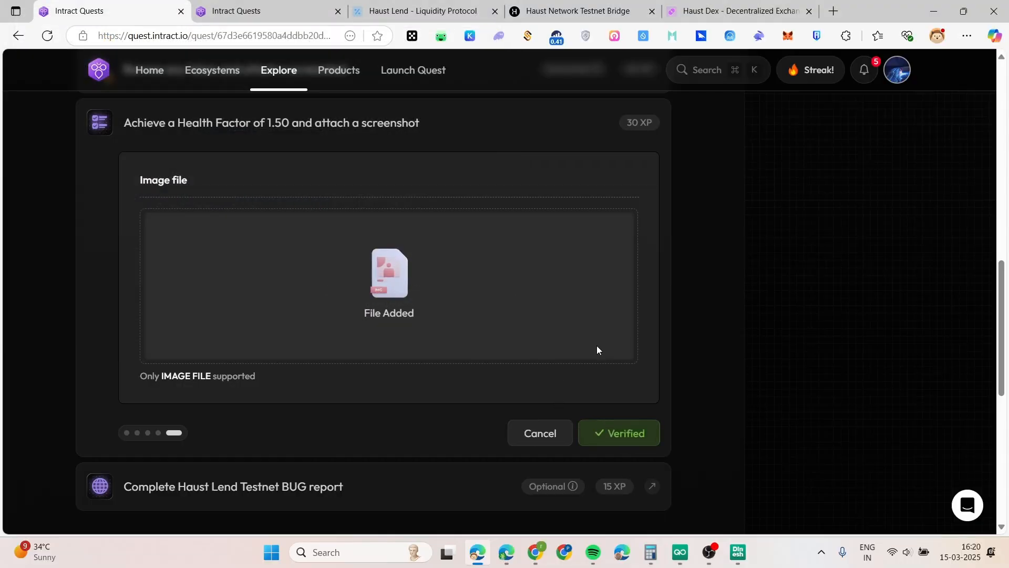
scroll(560, 244, up, 3)
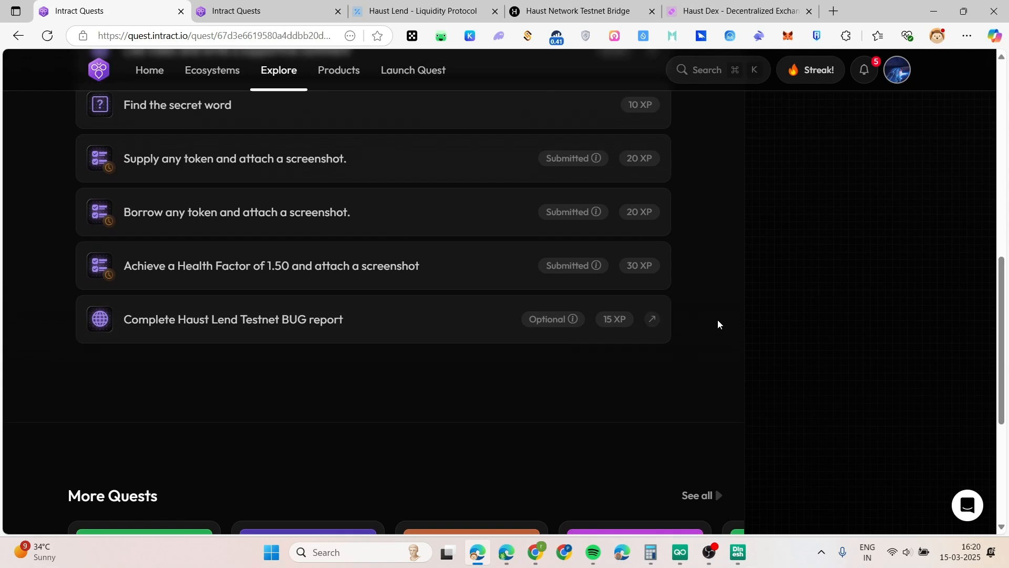
click(651, 331)
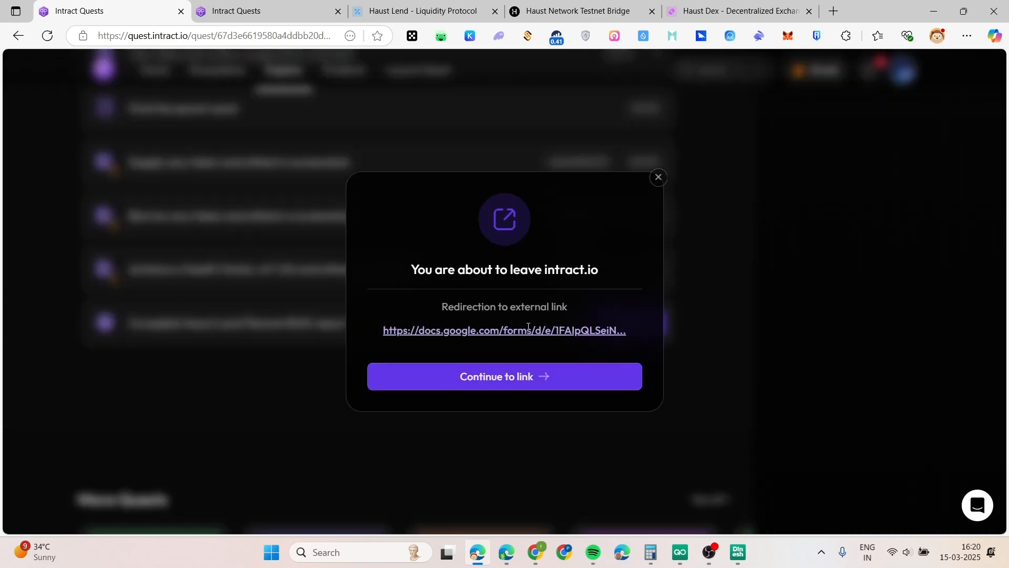
click(517, 388)
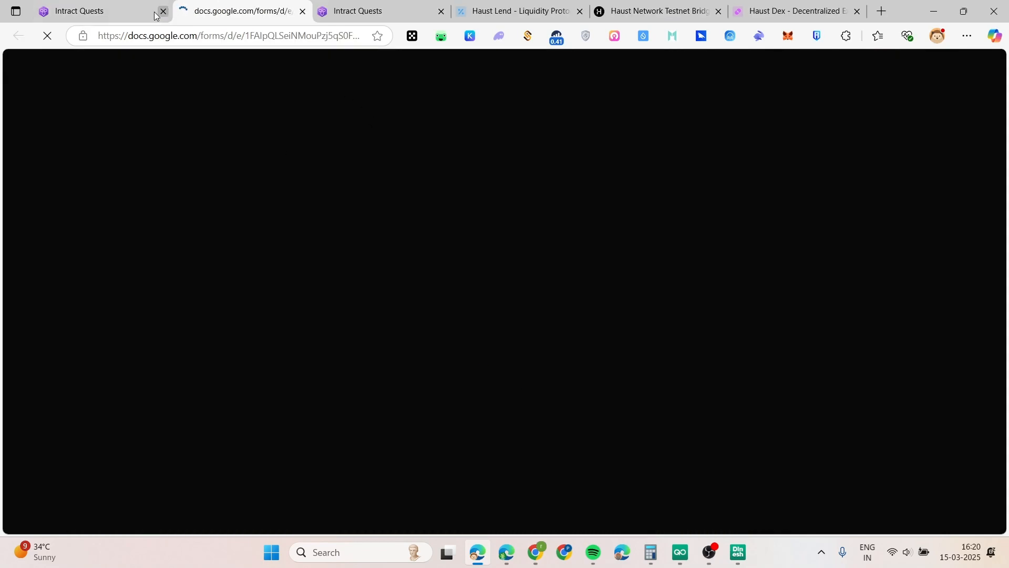
click(99, 10)
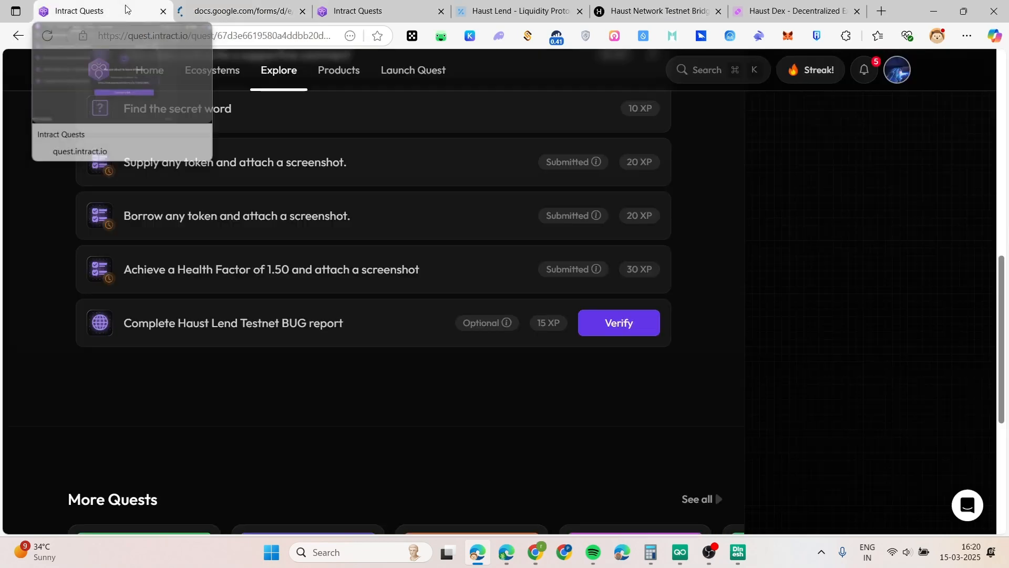
click(608, 324)
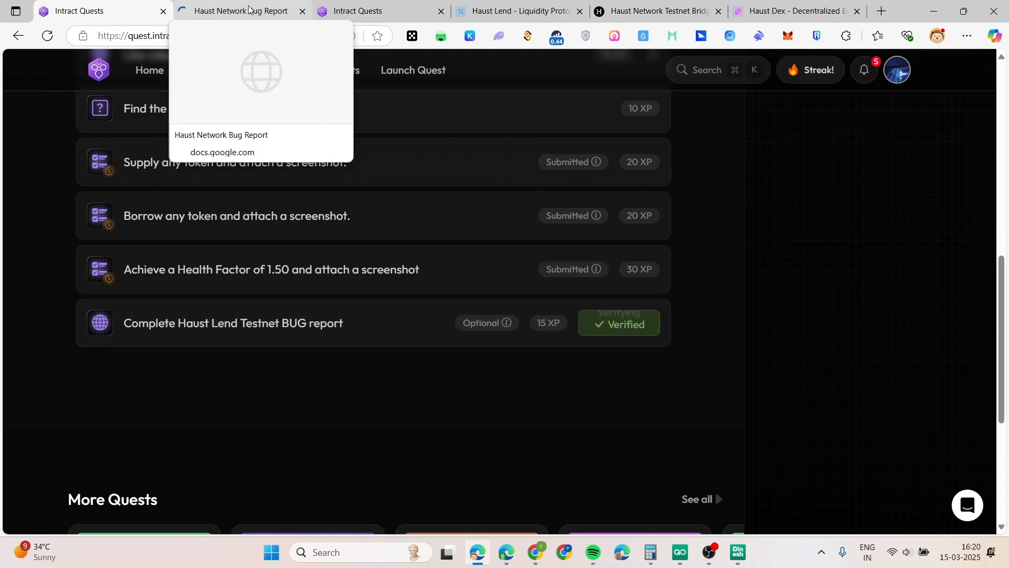
Look over the Haust Network Bug Report form and click into the Date and Time of the Issue answer
click(217, 4)
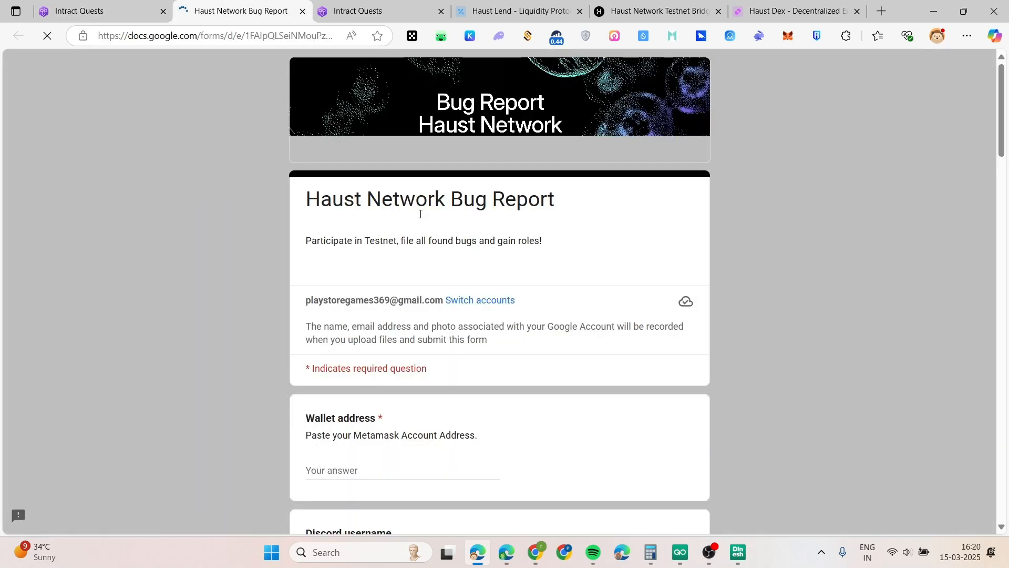
scroll(577, 351, down, 4)
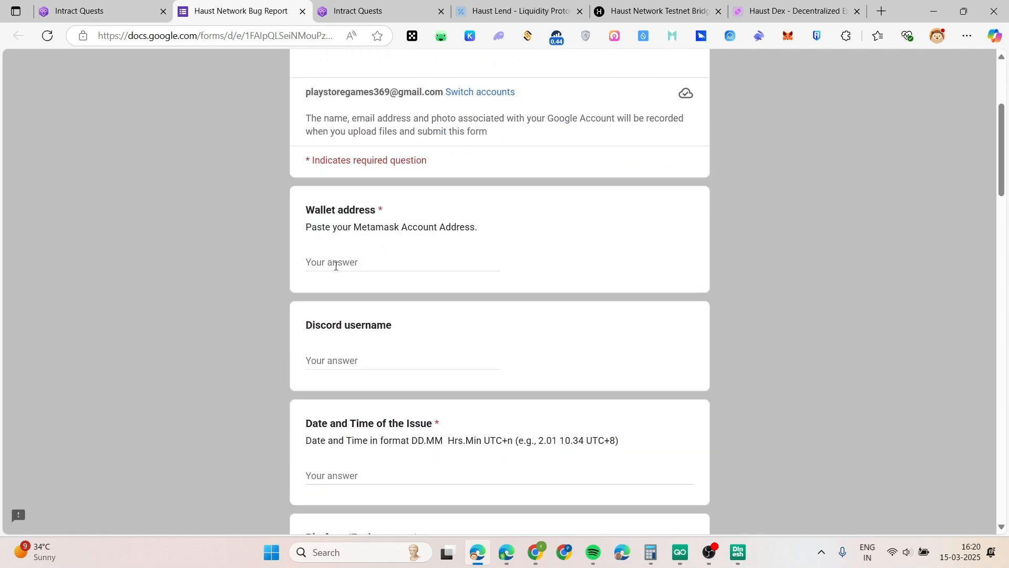
scroll(336, 265, down, 2)
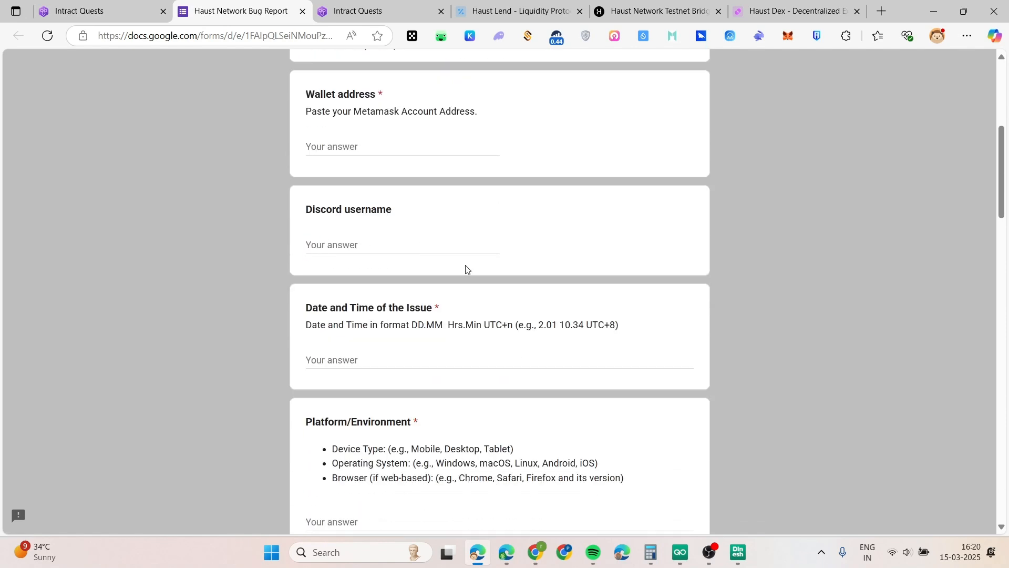
scroll(469, 315, down, 2)
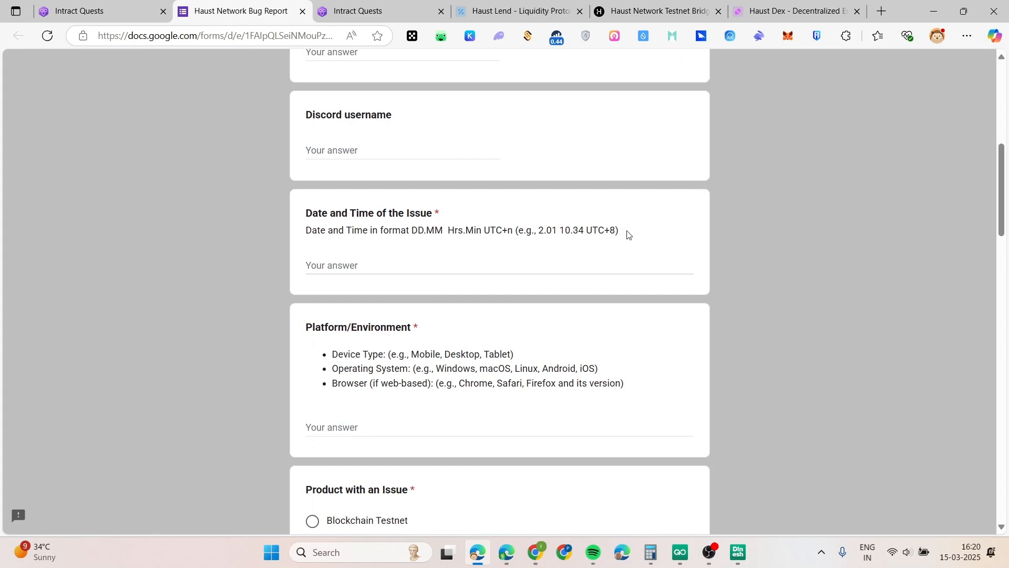
drag(627, 233, 426, 232)
click(459, 270)
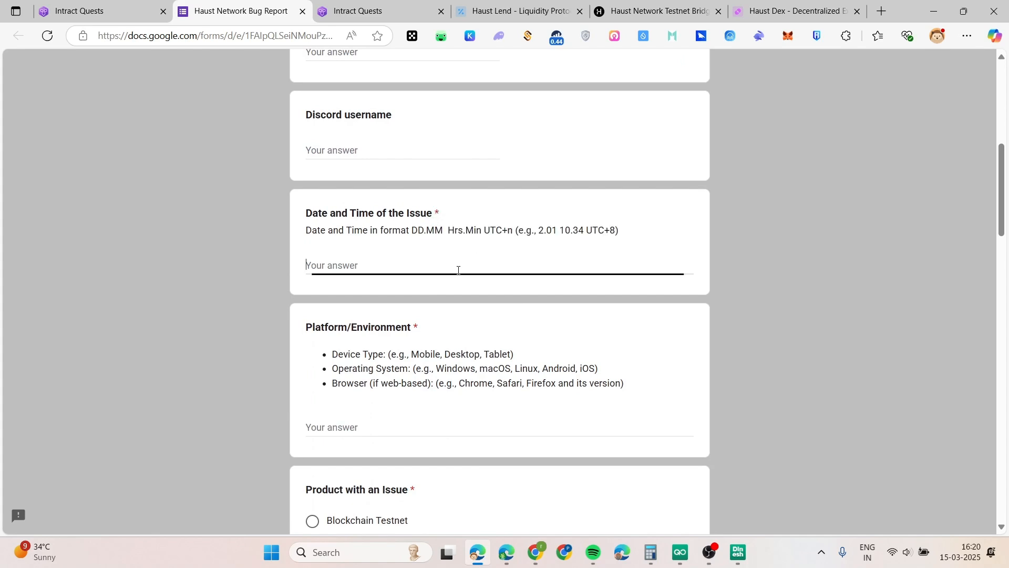
Scroll through the remaining questions and return to Intract Quests, where the BUG task reads Completed
scroll(410, 252, down, 2)
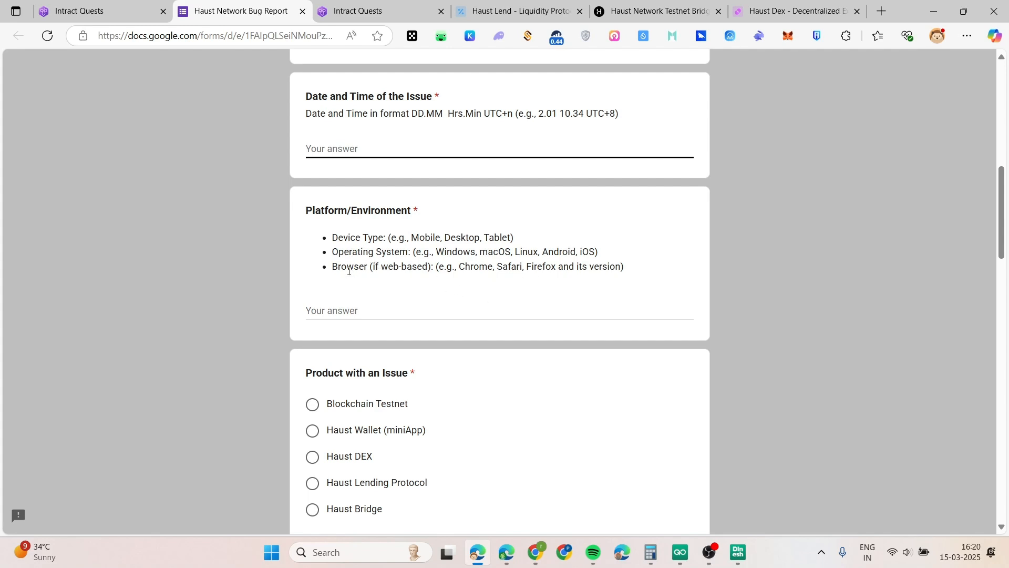
scroll(563, 307, down, 4)
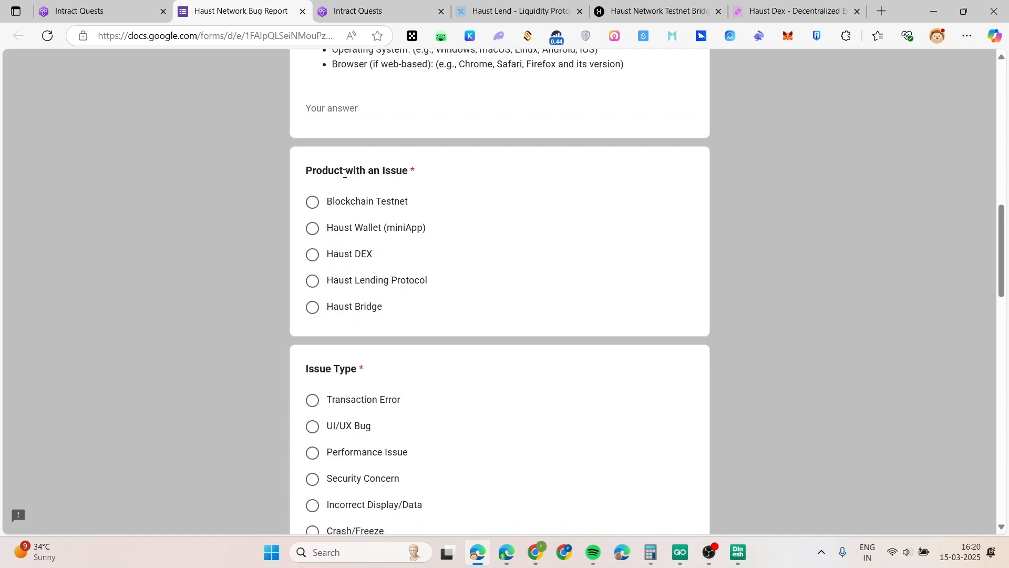
scroll(434, 209, down, 20)
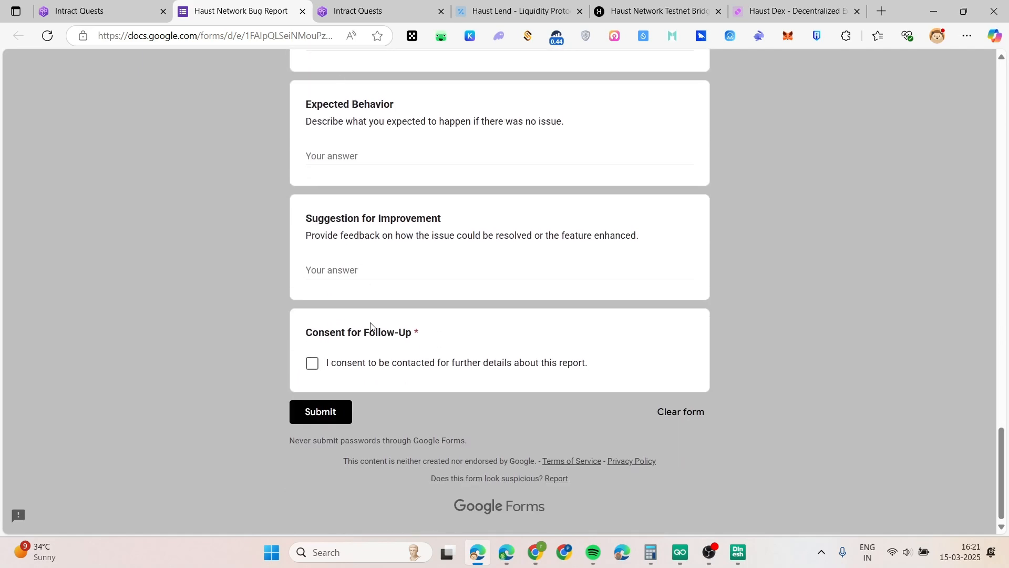
scroll(446, 298, up, 9)
scroll(452, 341, down, 9)
scroll(379, 273, up, 20)
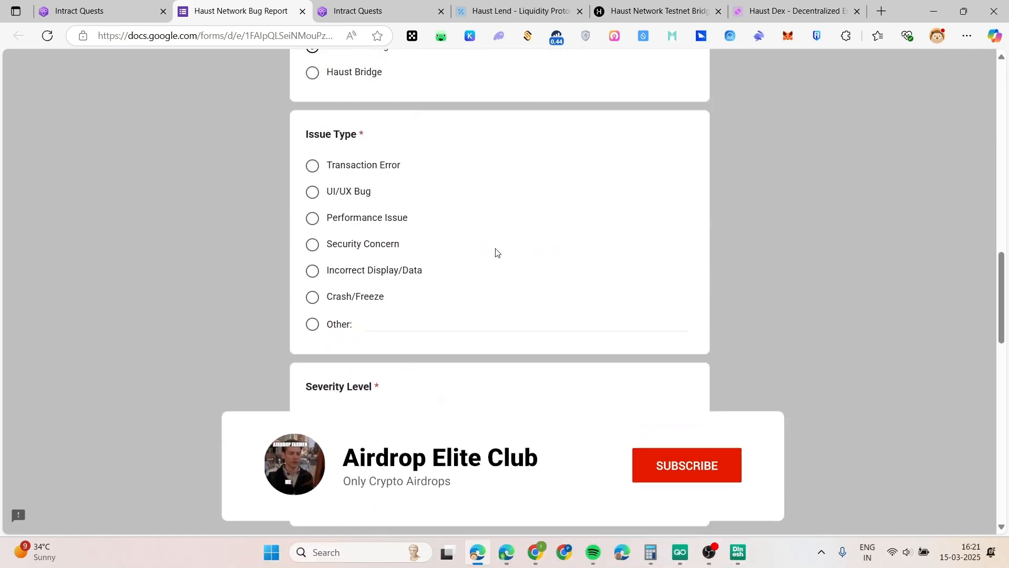
scroll(734, 316, up, 8)
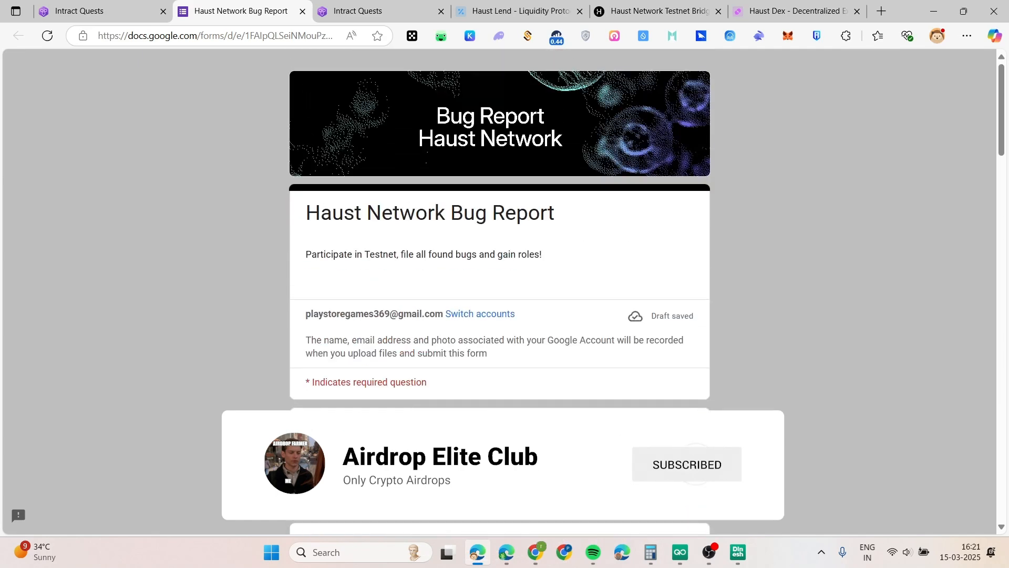
scroll(629, 480, down, 1)
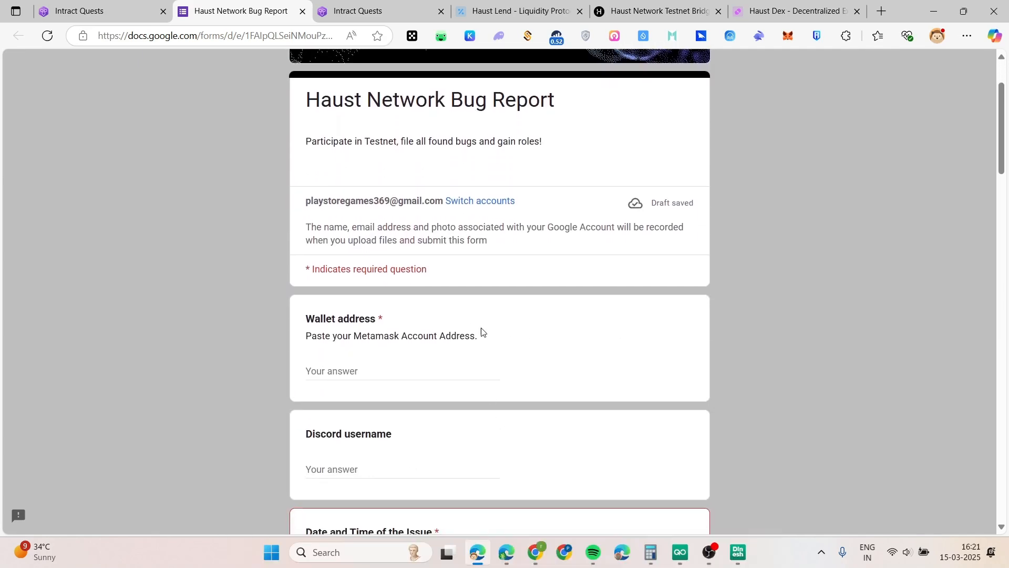
click(122, 20)
scroll(479, 402, up, 2)
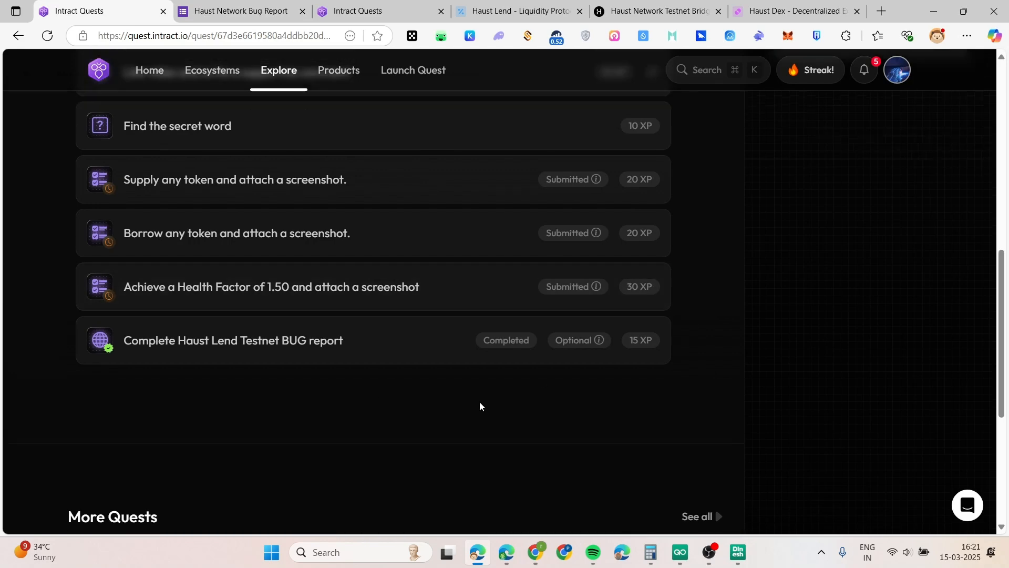
scroll(772, 460, up, 8)
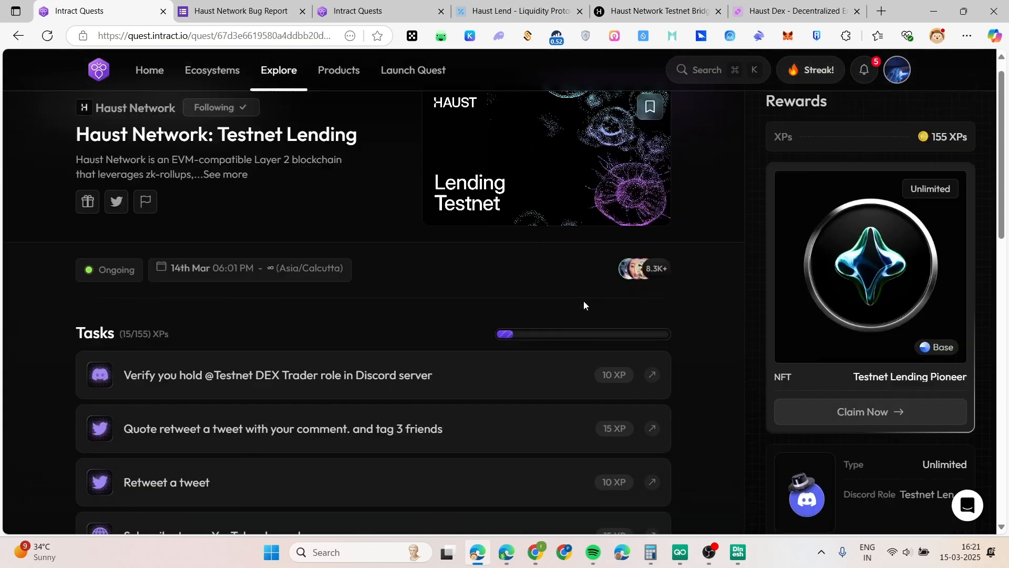